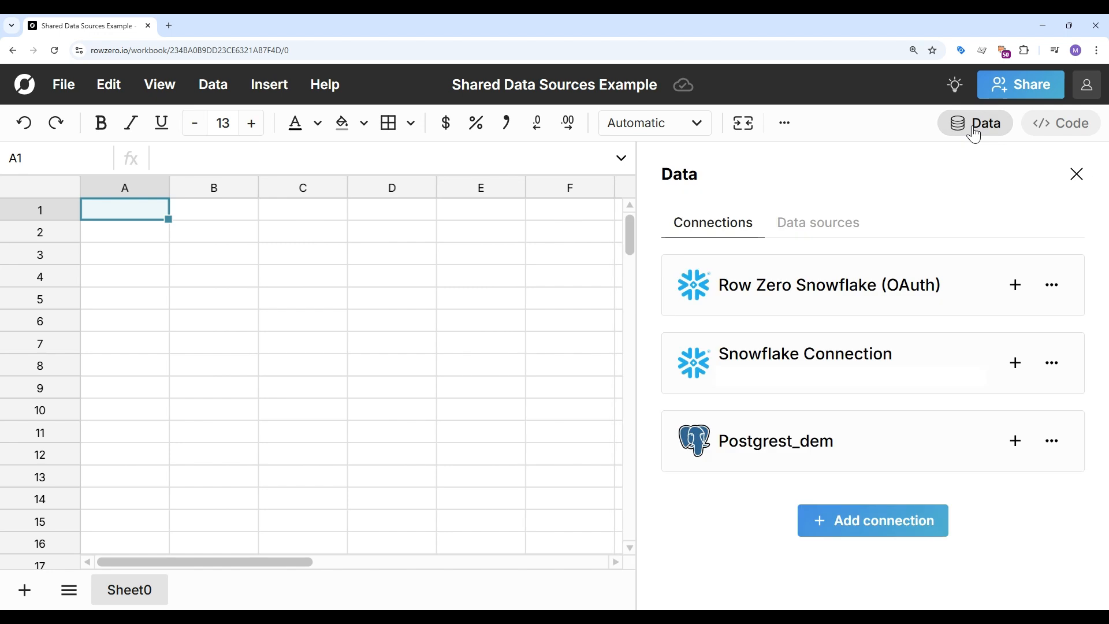
- Add a connected table from Snowflake Connection at cell A1 and choose the DEMO database
{"action": "left_click", "coordinate": [1014, 362]}
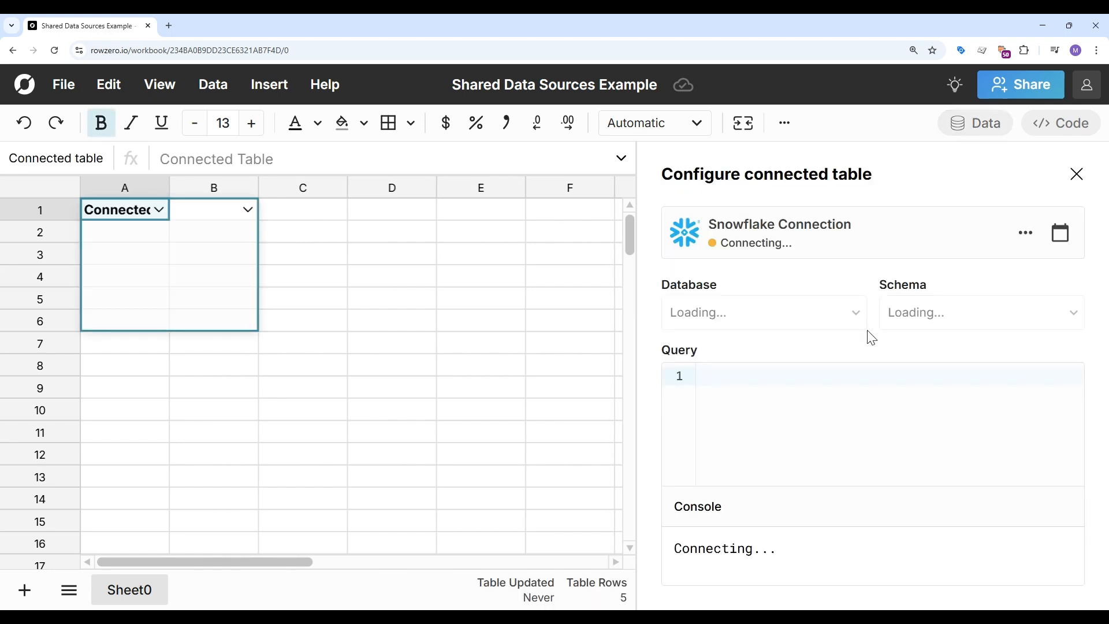
{"action": "left_click", "coordinate": [729, 316]}
{"action": "left_click", "coordinate": [724, 377]}
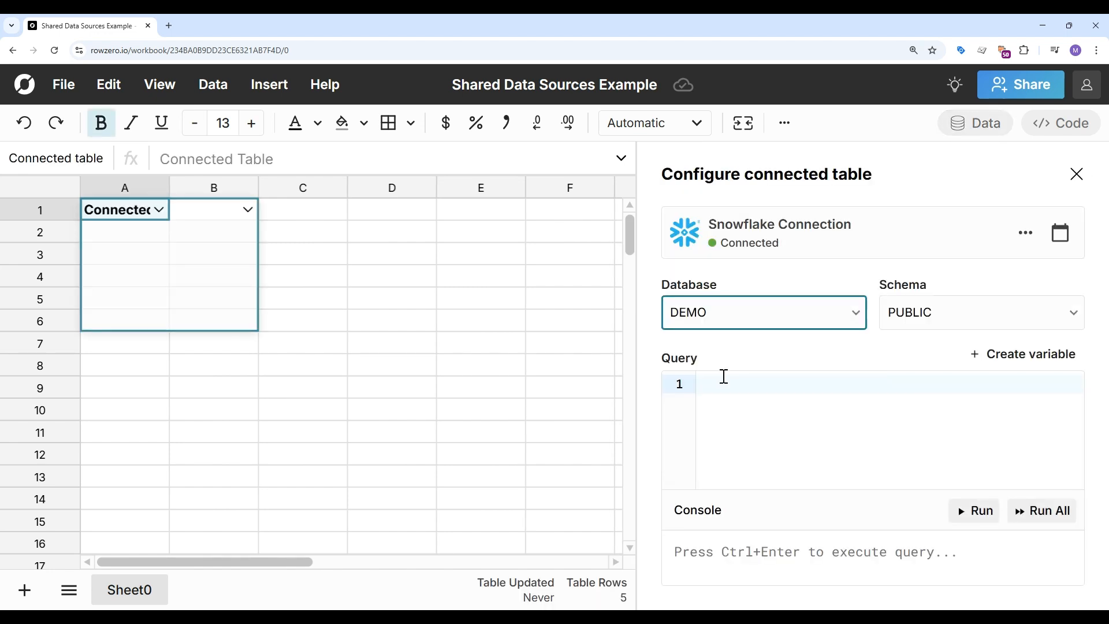
- Write and run the query "select * from flights" for the connected table, and close its configuration
{"action": "left_click", "coordinate": [730, 391]}
{"action": "type", "text": "selec"}
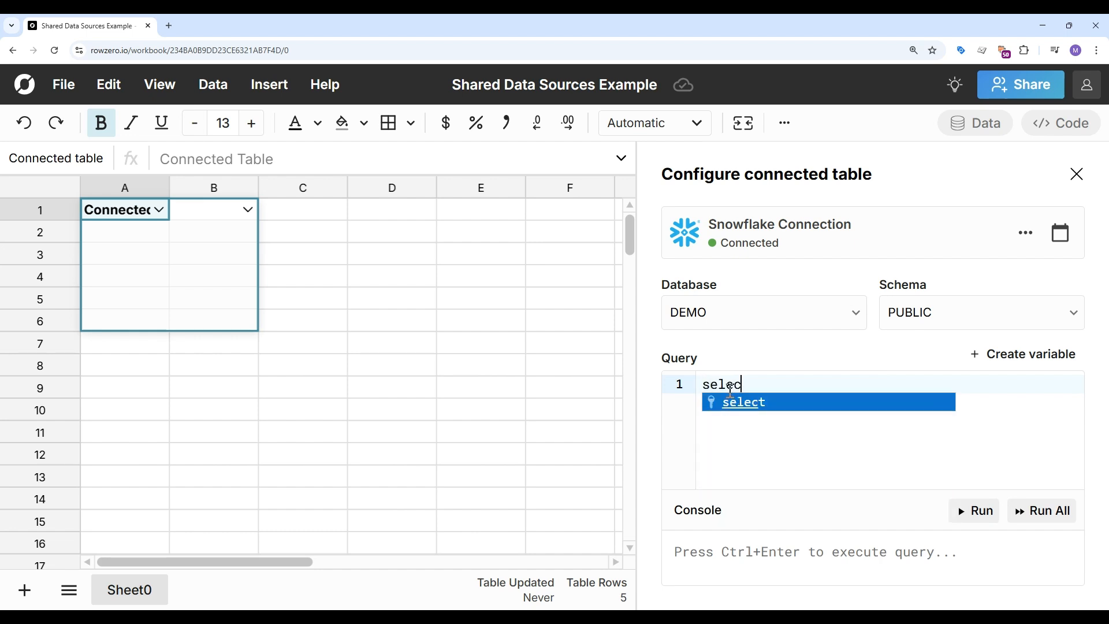
{"action": "type", "text": "t * from flights"}
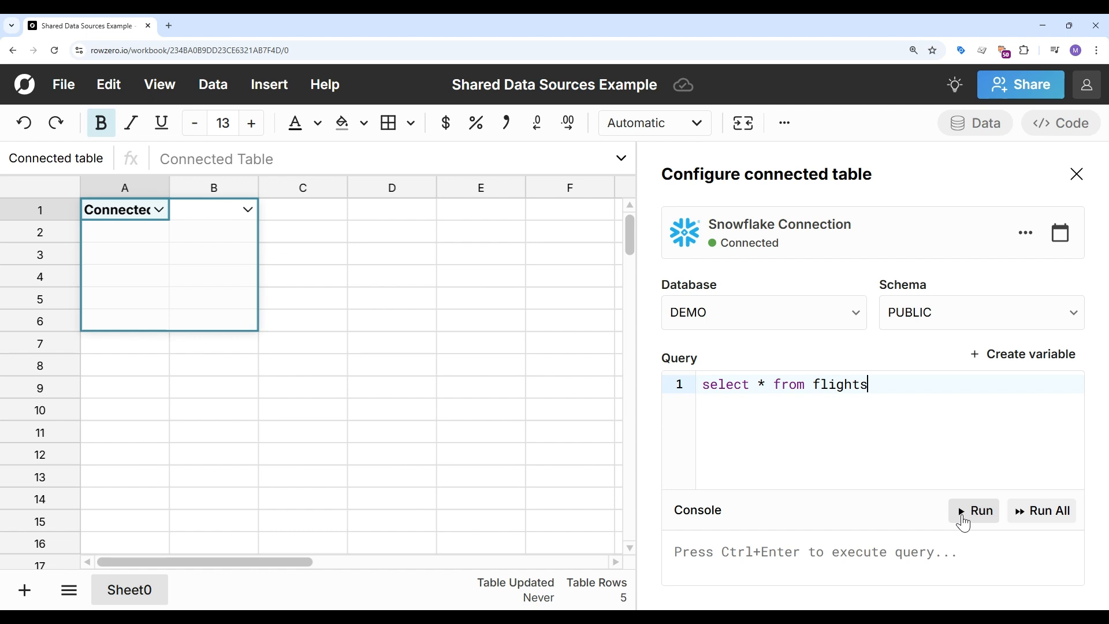
{"action": "left_click", "coordinate": [963, 522]}
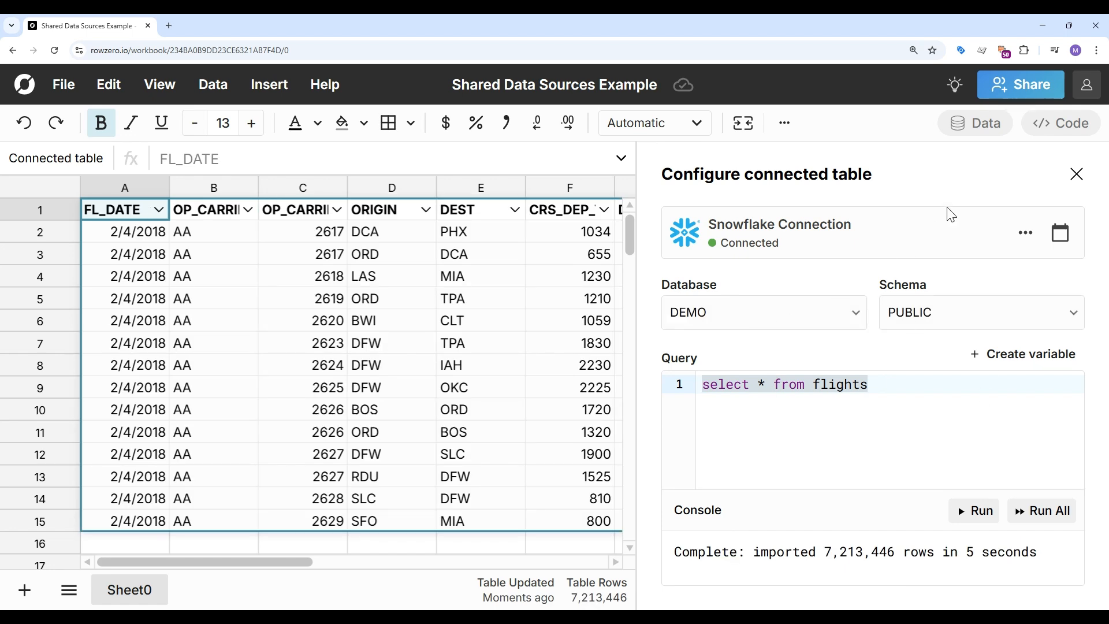
{"action": "left_click", "coordinate": [1078, 176]}
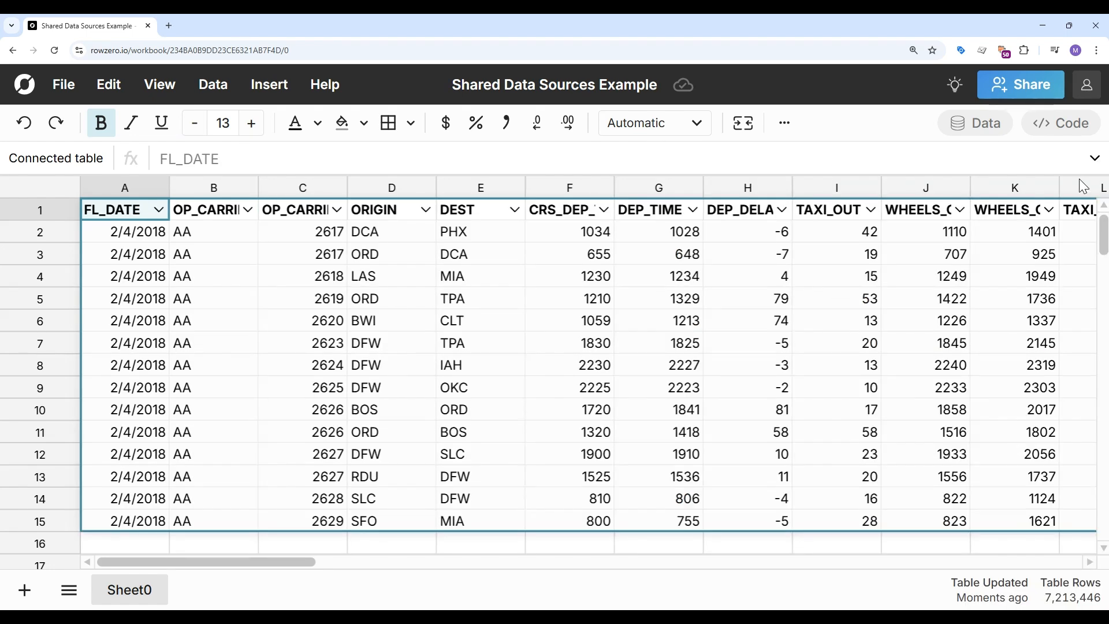
- Look through the imported flight columns and view the connected table's configuration from an ORIGIN cell
{"action": "scroll", "coordinate": [433, 298], "scroll_direction": "right", "scroll_amount": 3}
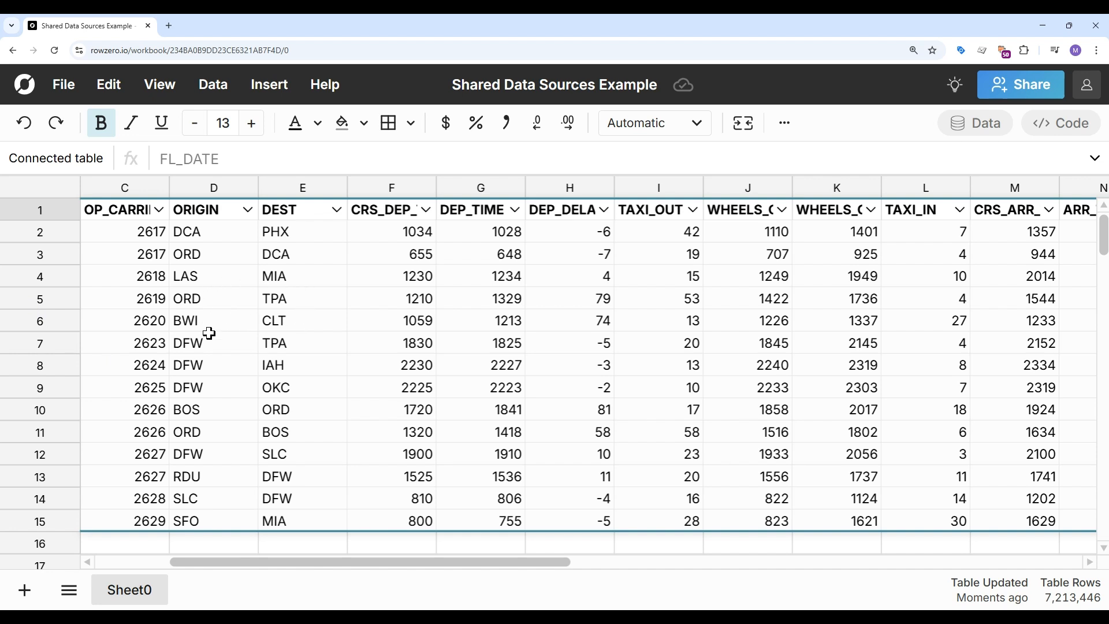
{"action": "left_click", "coordinate": [243, 318]}
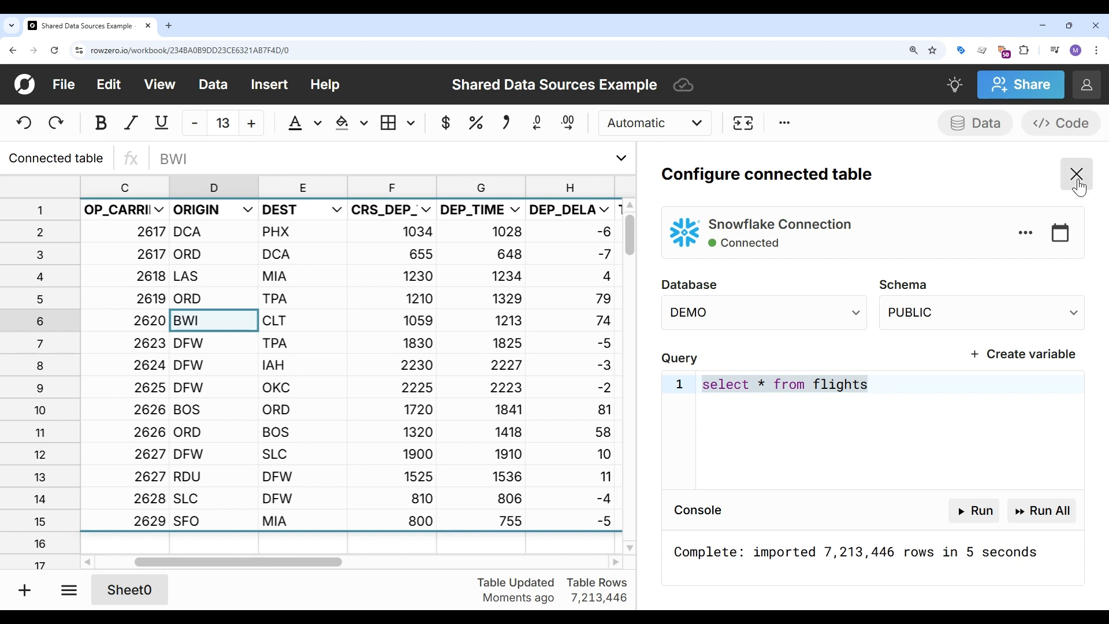
{"action": "left_click", "coordinate": [1077, 174]}
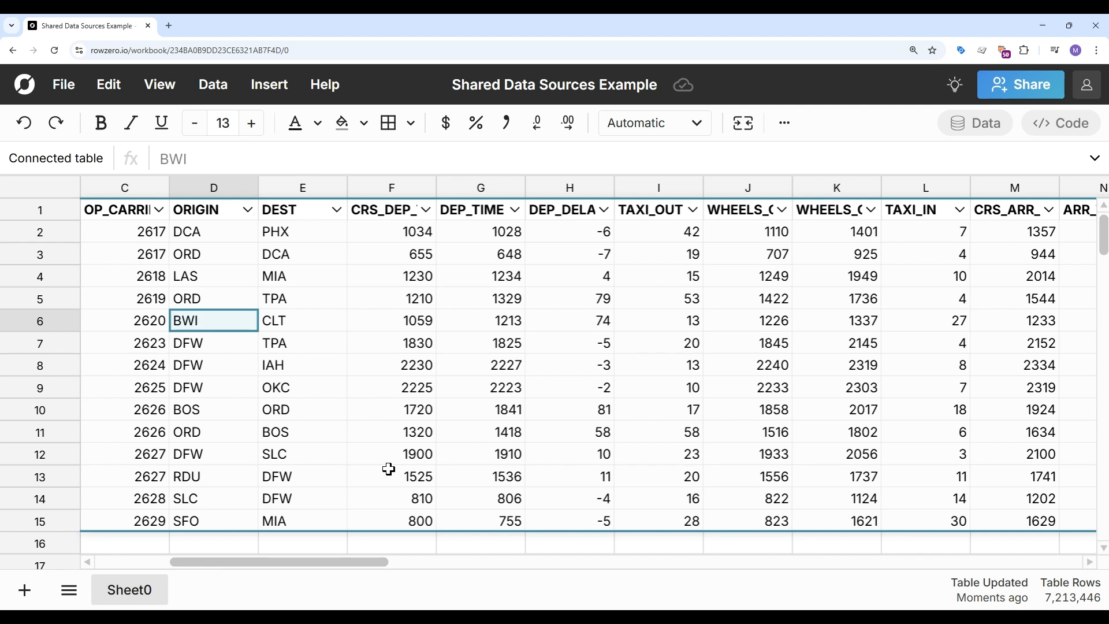
- Try converting the connected table to plain cells, go to the last row of the ORIGIN column, and undo the conversion
{"action": "right_click", "coordinate": [224, 322]}
{"action": "left_click", "coordinate": [260, 351]}
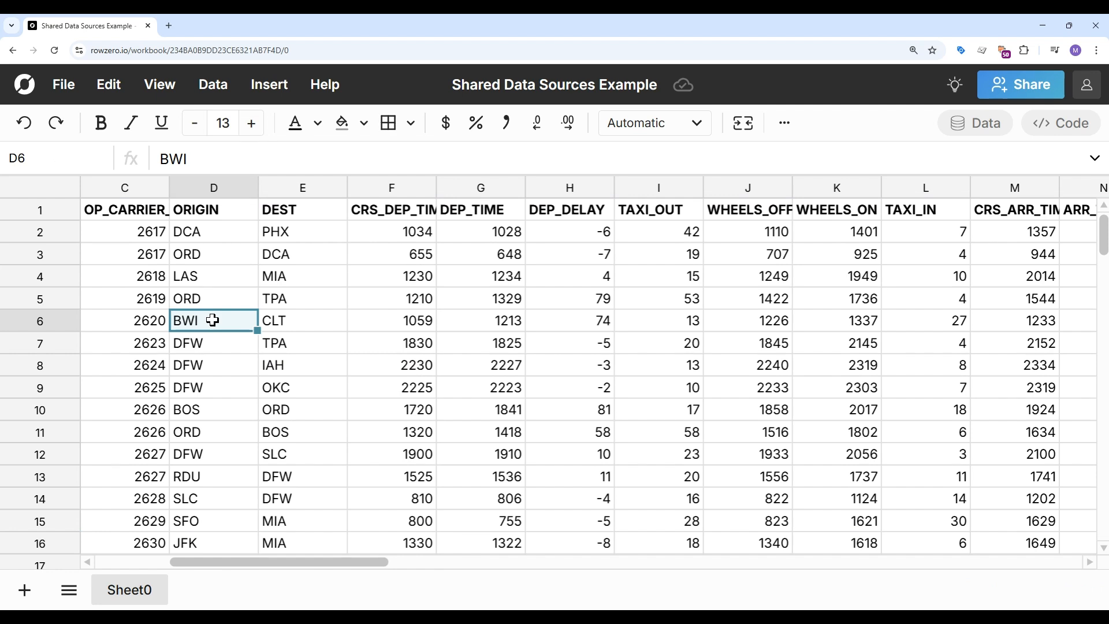
{"action": "key", "text": "ctrl+Down"}
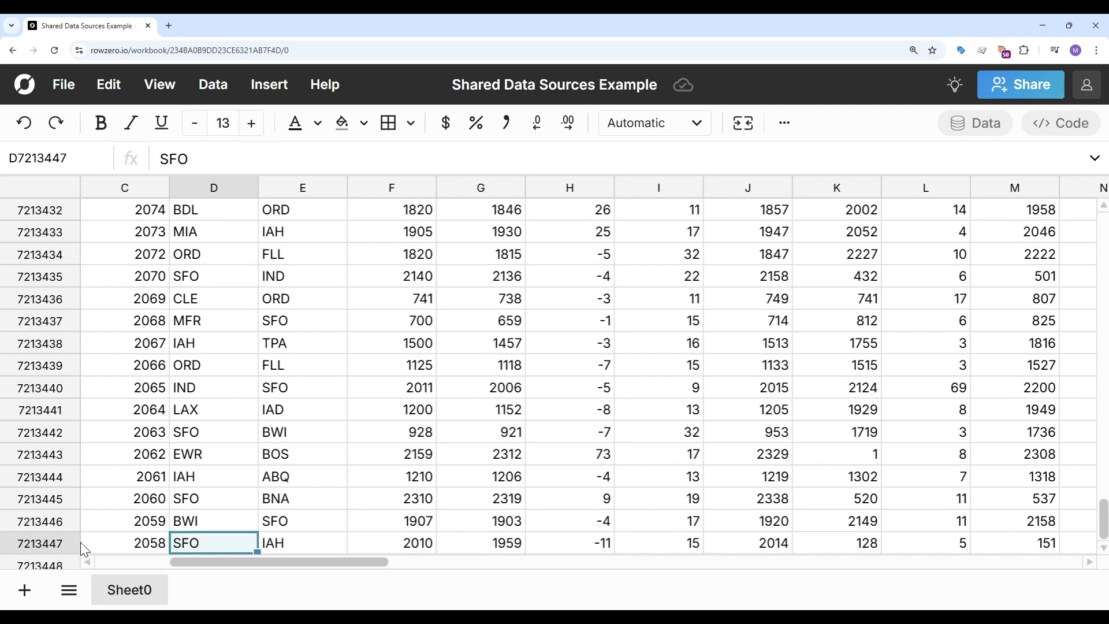
{"action": "key", "text": "ctrl+z"}
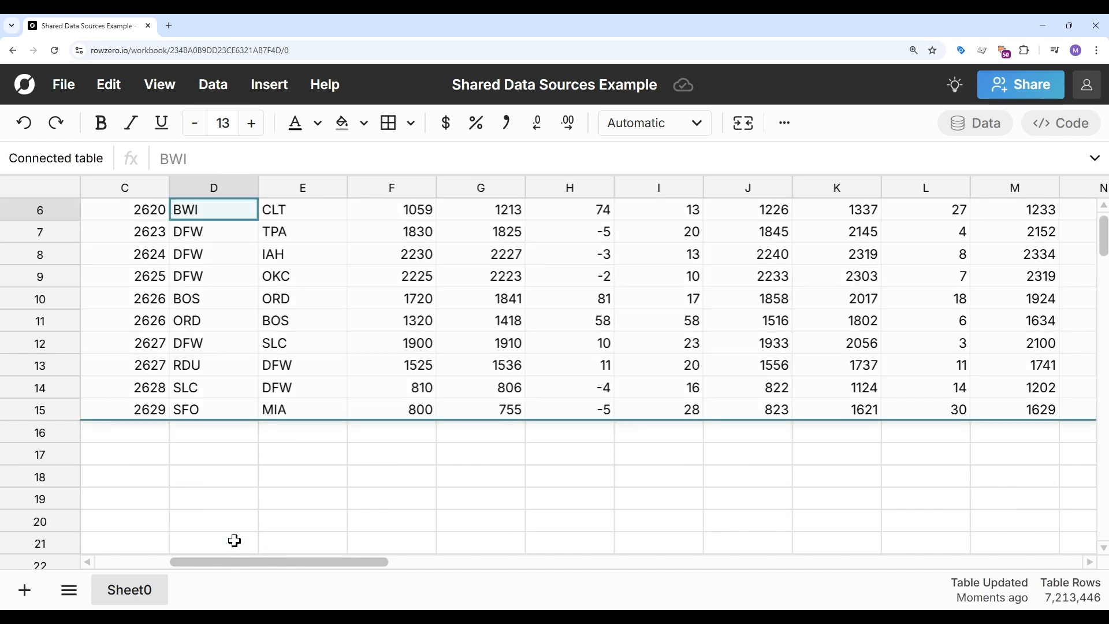
{"action": "scroll", "coordinate": [210, 255], "scroll_direction": "up", "scroll_amount": 2}
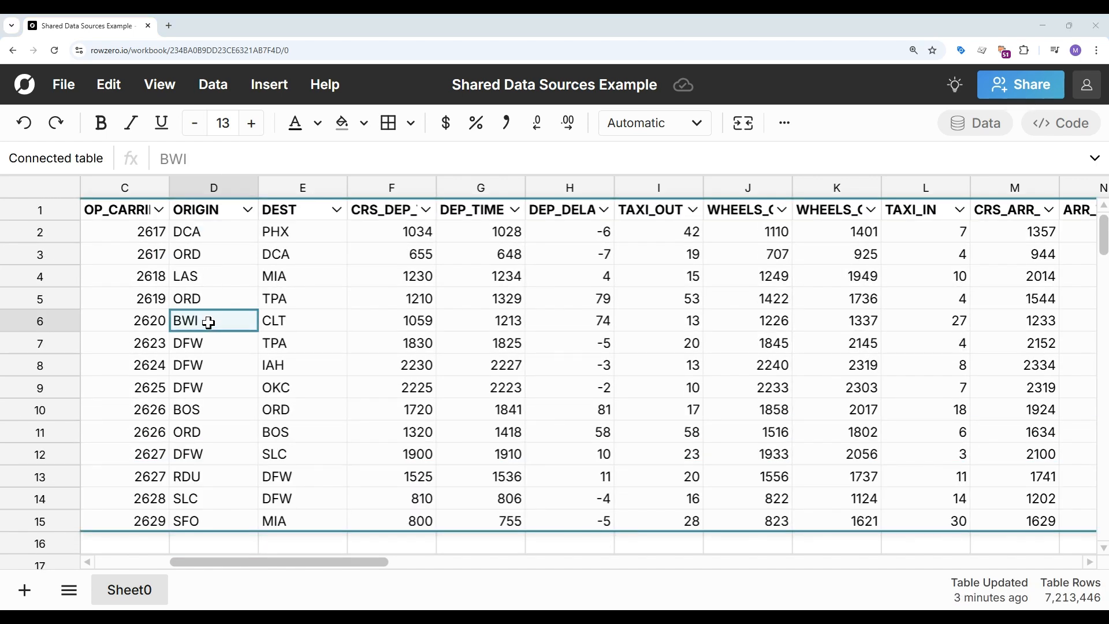
- View the workbook's sharing options and leave them without inviting anyone
{"action": "left_click", "coordinate": [1023, 84]}
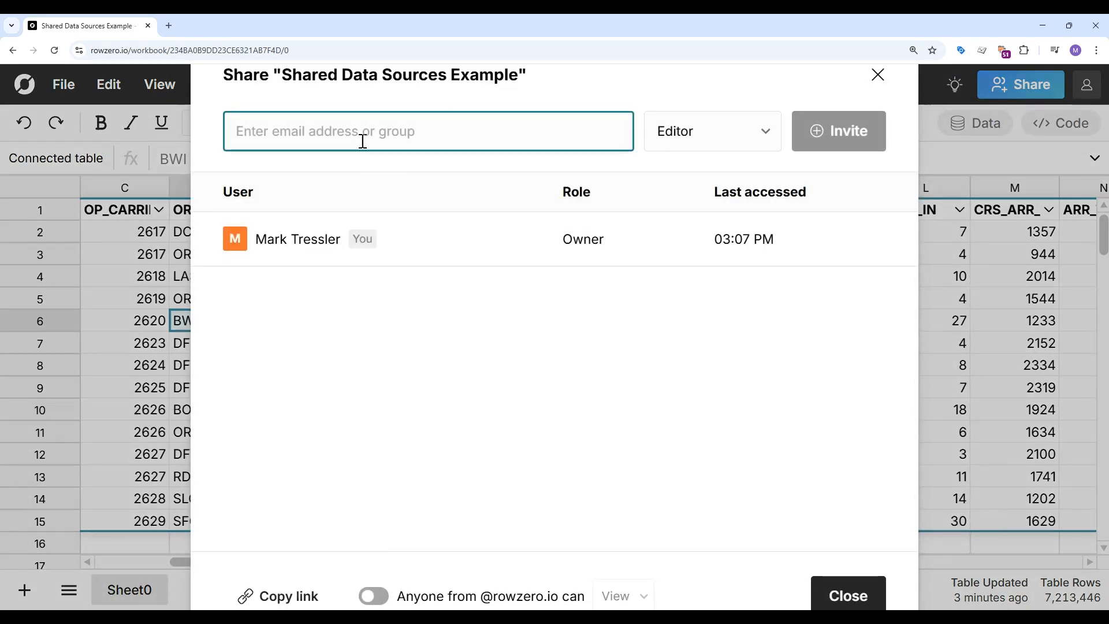
{"action": "left_click", "coordinate": [877, 77]}
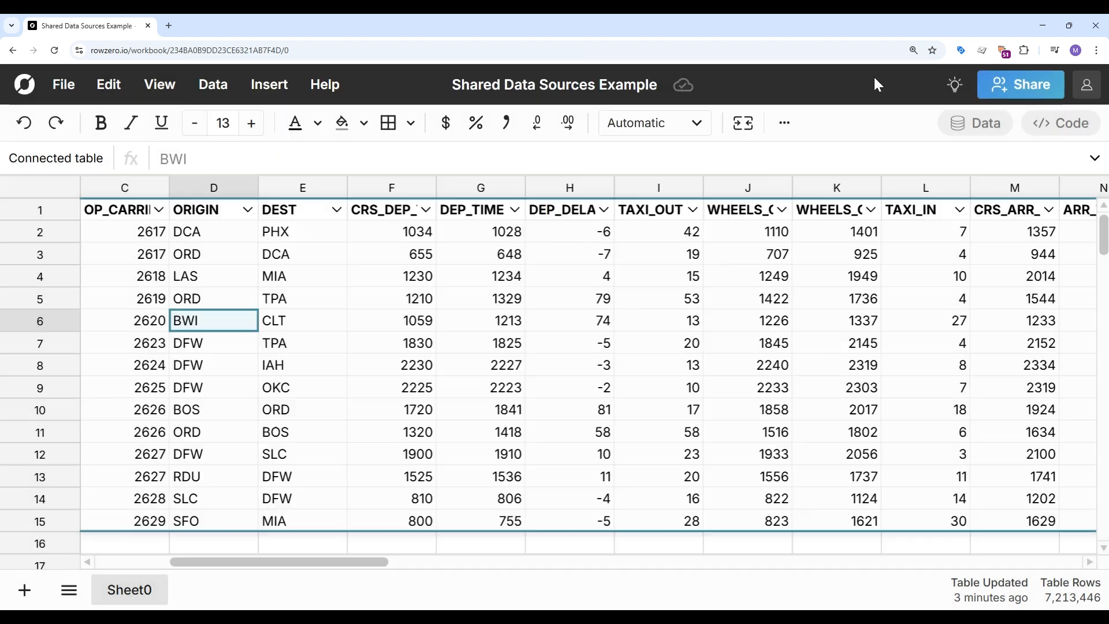
- Start publishing the connected table's query as a data source and choose to create a new source
{"action": "double_click", "coordinate": [207, 325]}
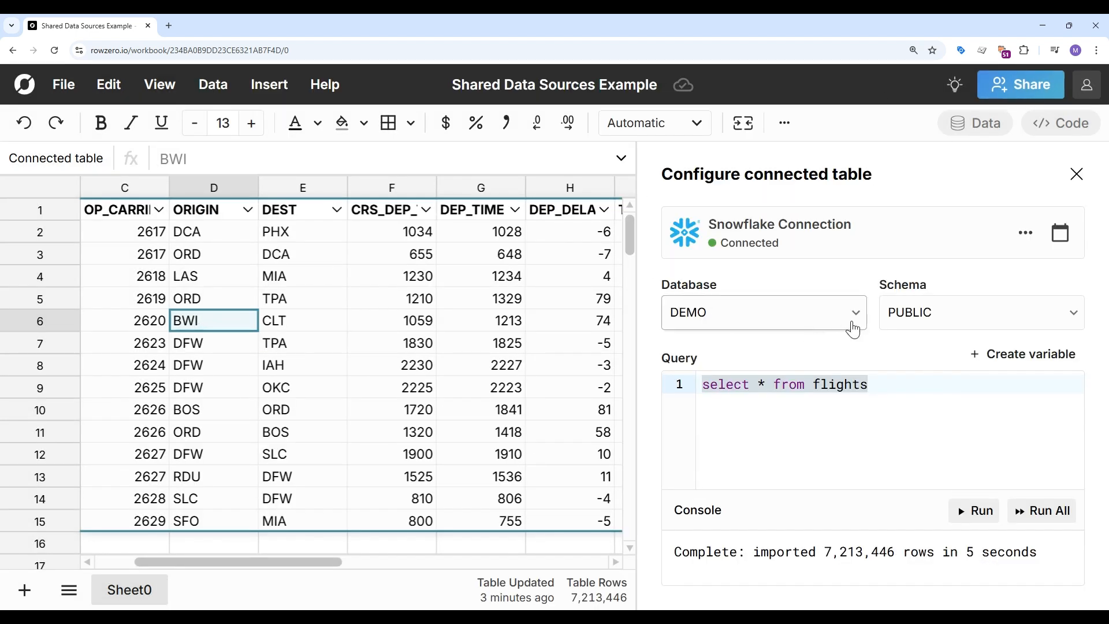
{"action": "left_click", "coordinate": [1026, 233]}
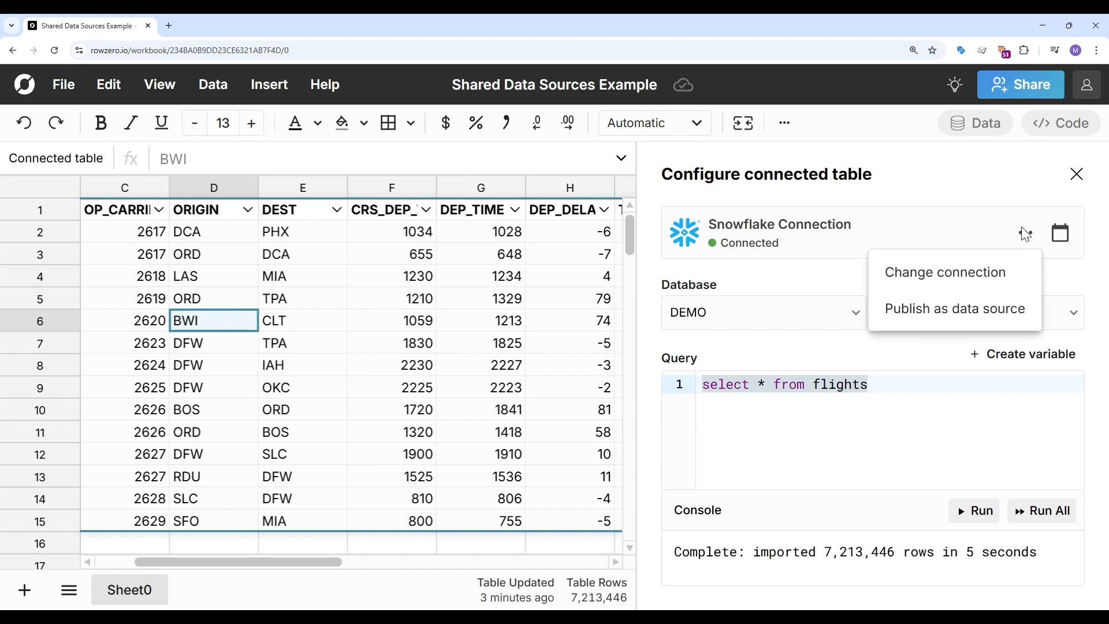
{"action": "left_click", "coordinate": [971, 315]}
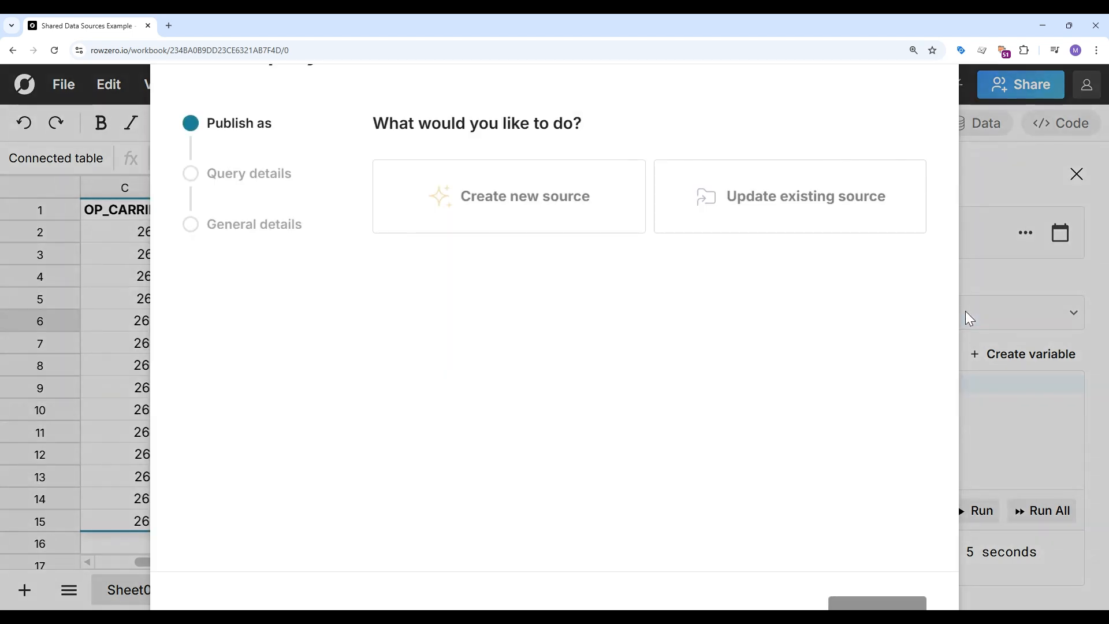
{"action": "key", "text": "ctrl+minus"}
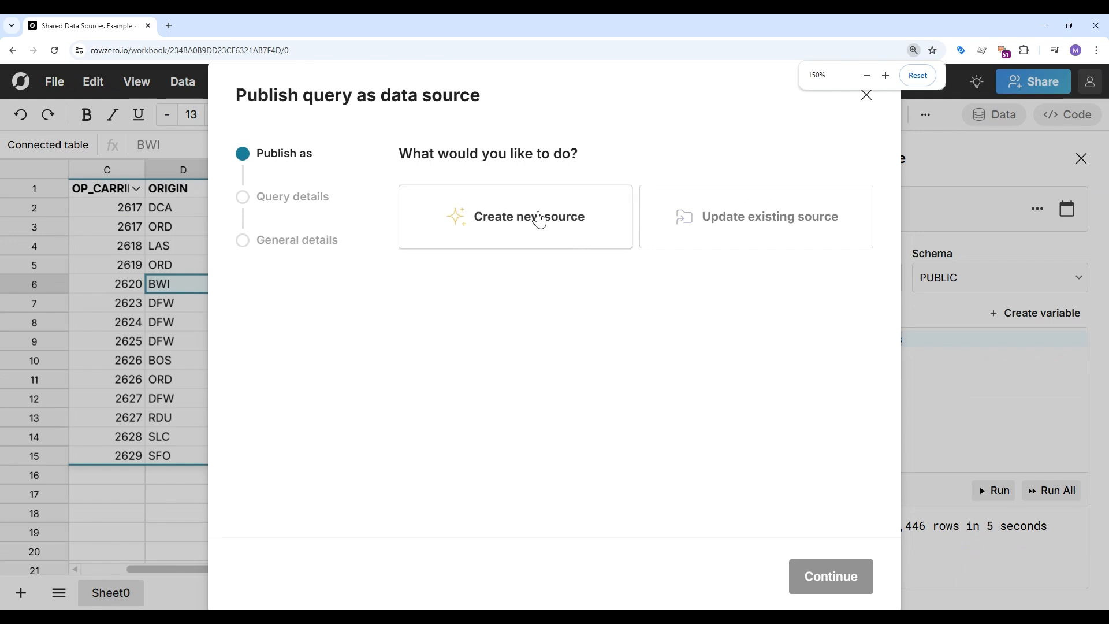
{"action": "left_click", "coordinate": [536, 219]}
{"action": "left_click", "coordinate": [830, 577]}
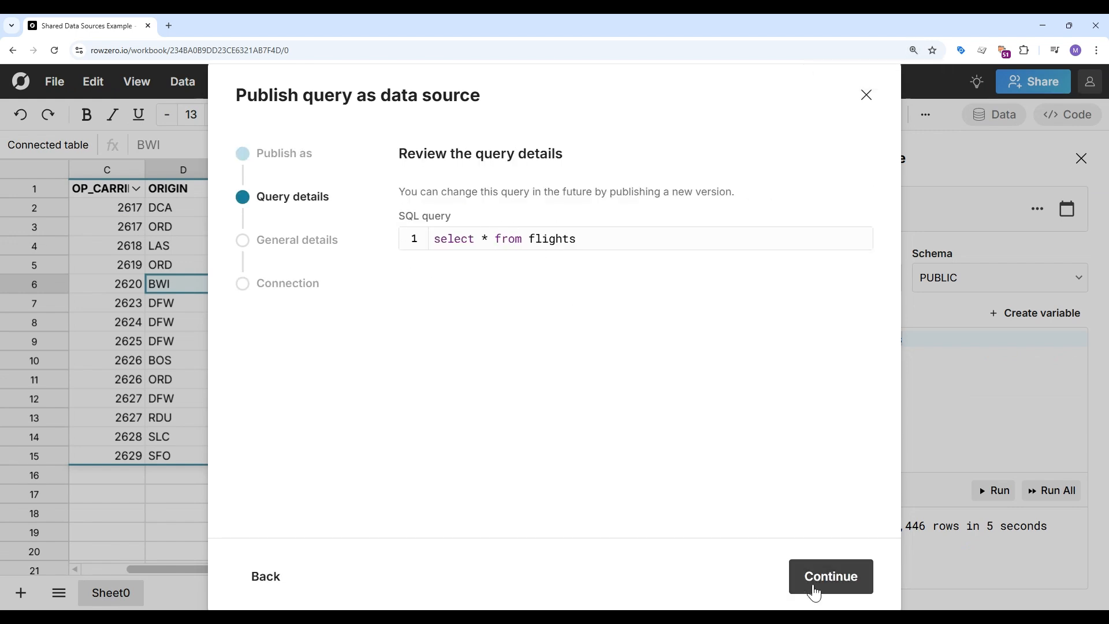
- Name the data source "Flight tracker", describe it as "dataset of us flights", and create it on the Snowflake connection
{"action": "left_click", "coordinate": [817, 583]}
{"action": "type", "text": "Flight tracker"}
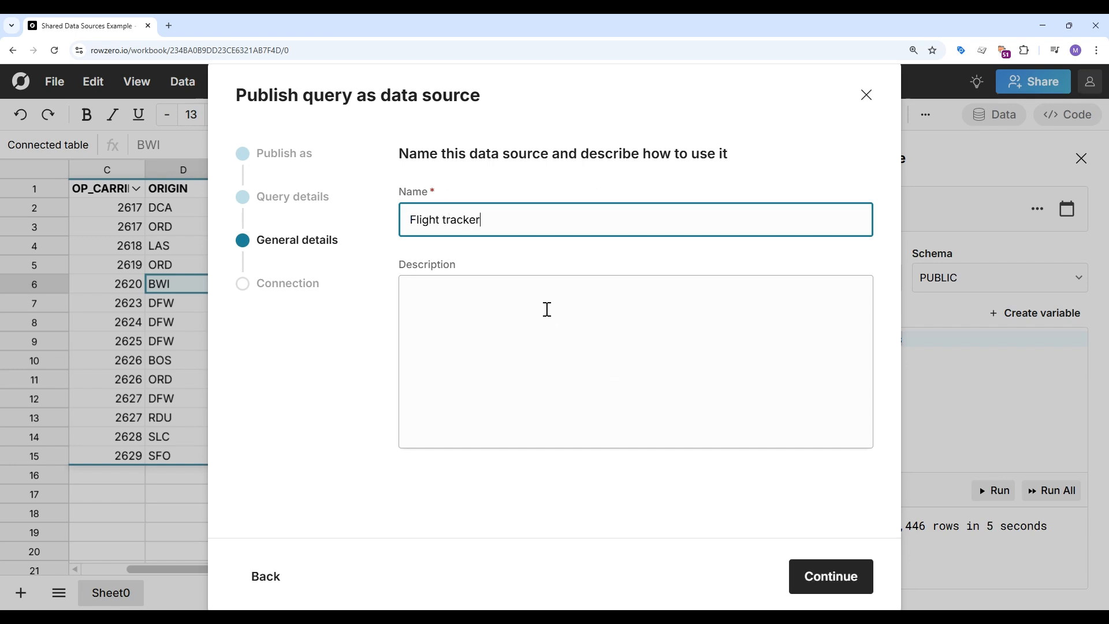
{"action": "left_click", "coordinate": [547, 310]}
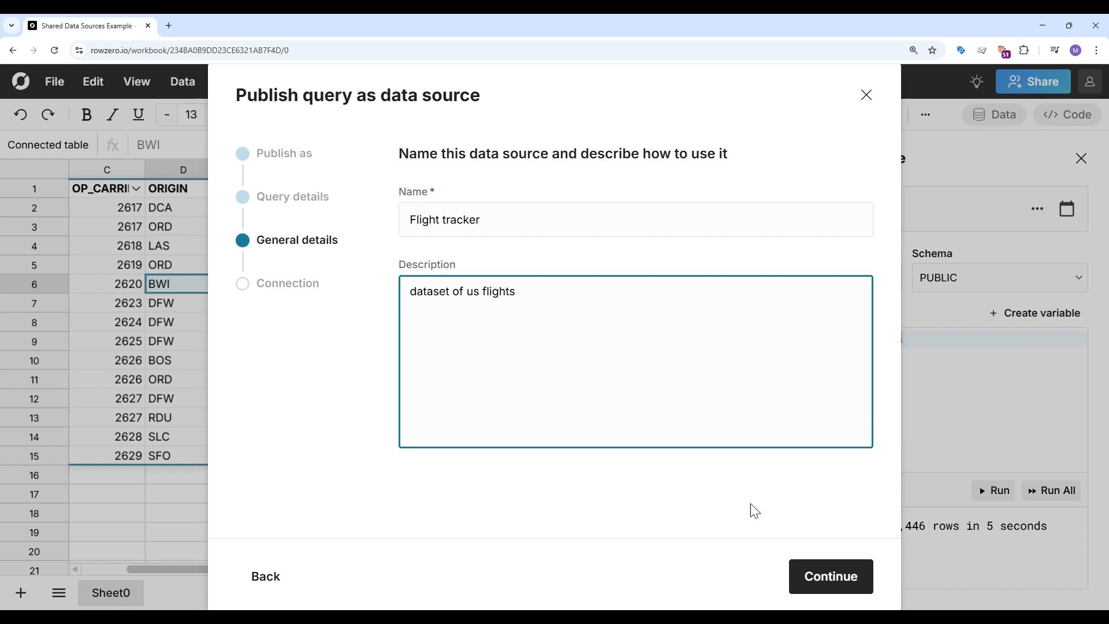
{"action": "left_click", "coordinate": [818, 577]}
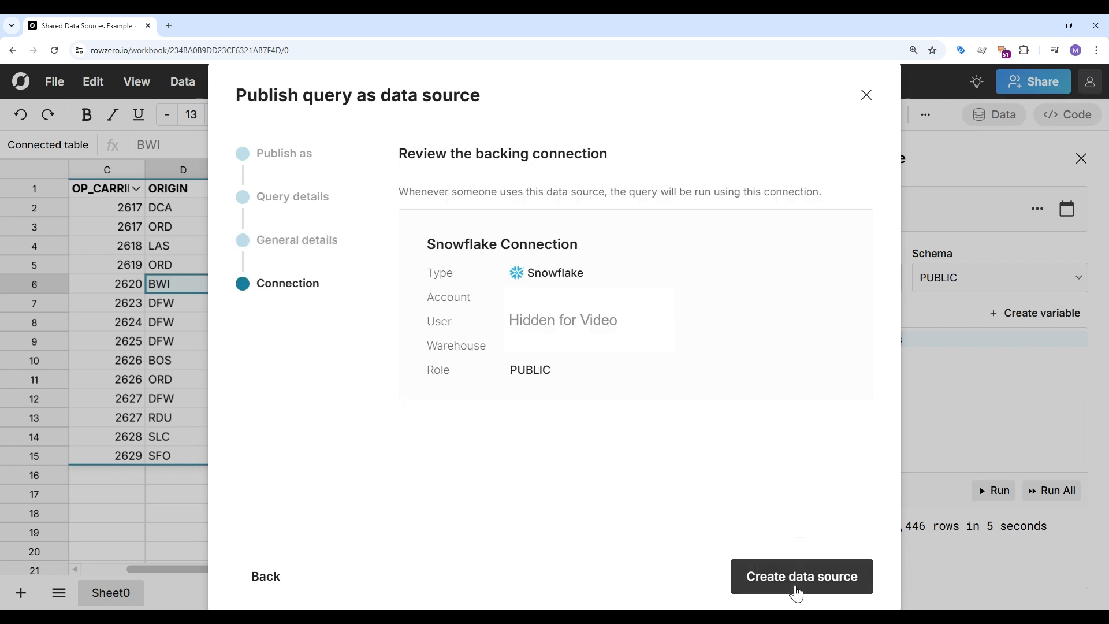
{"action": "left_click", "coordinate": [799, 588]}
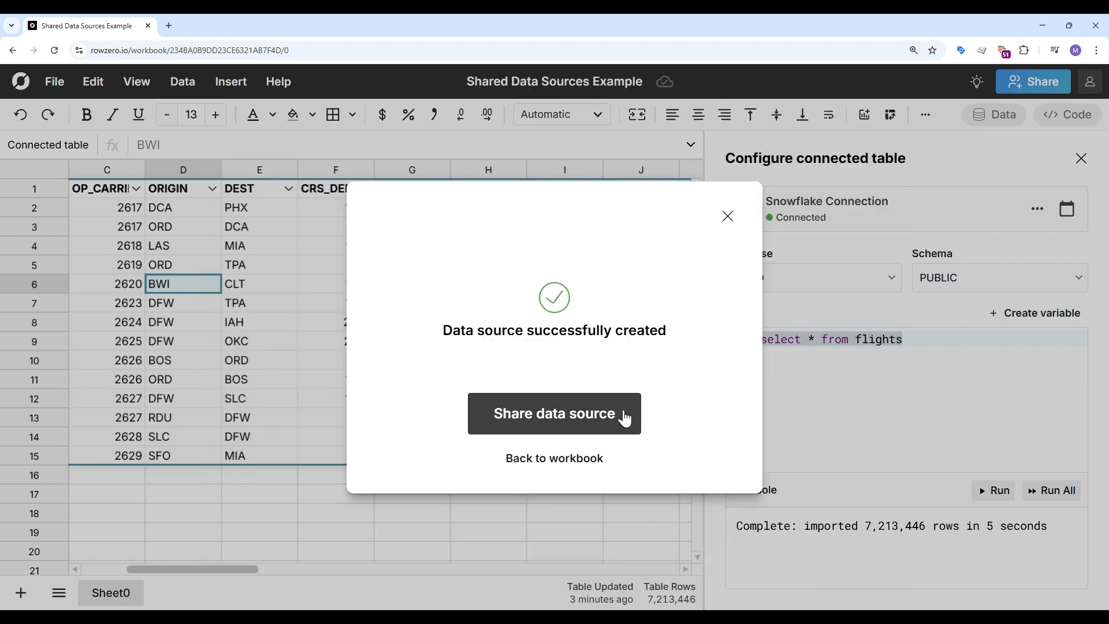
- Share the Flight tracker data source with a colleague by e-mail address and confirm the invitation with User access
{"action": "left_click", "coordinate": [624, 417]}
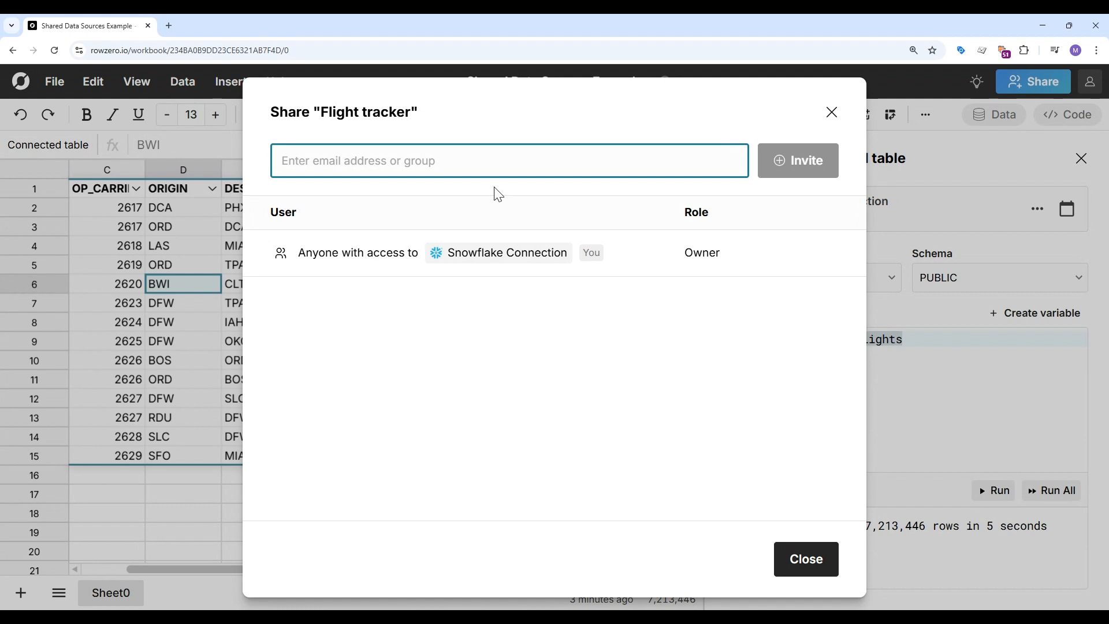
{"action": "type", "text": "mark"}
{"action": "left_click", "coordinate": [454, 202]}
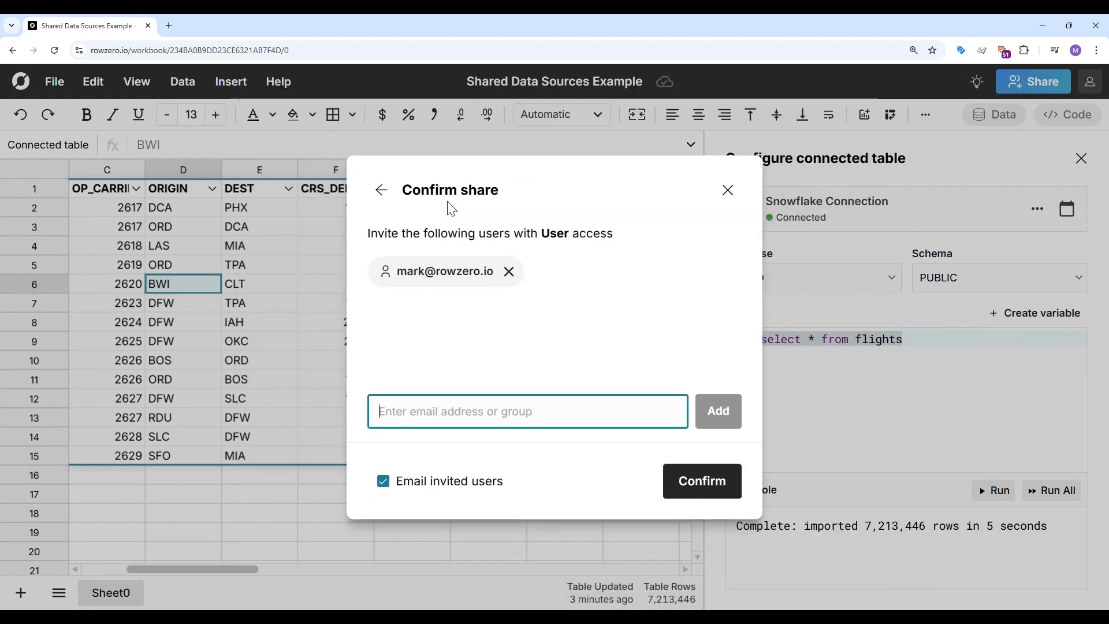
{"action": "left_click", "coordinate": [691, 492]}
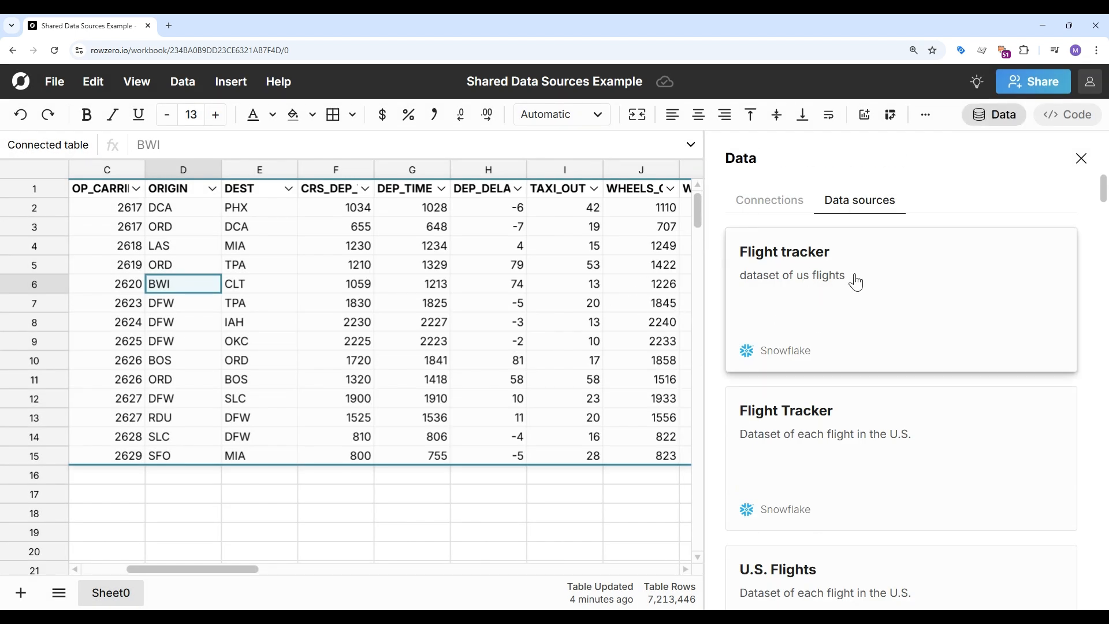
- Create a new workbook and load the shared "Flight tracker" data source with the description "dataset of us flights" into it
{"action": "left_click", "coordinate": [56, 84]}
{"action": "left_click", "coordinate": [79, 112]}
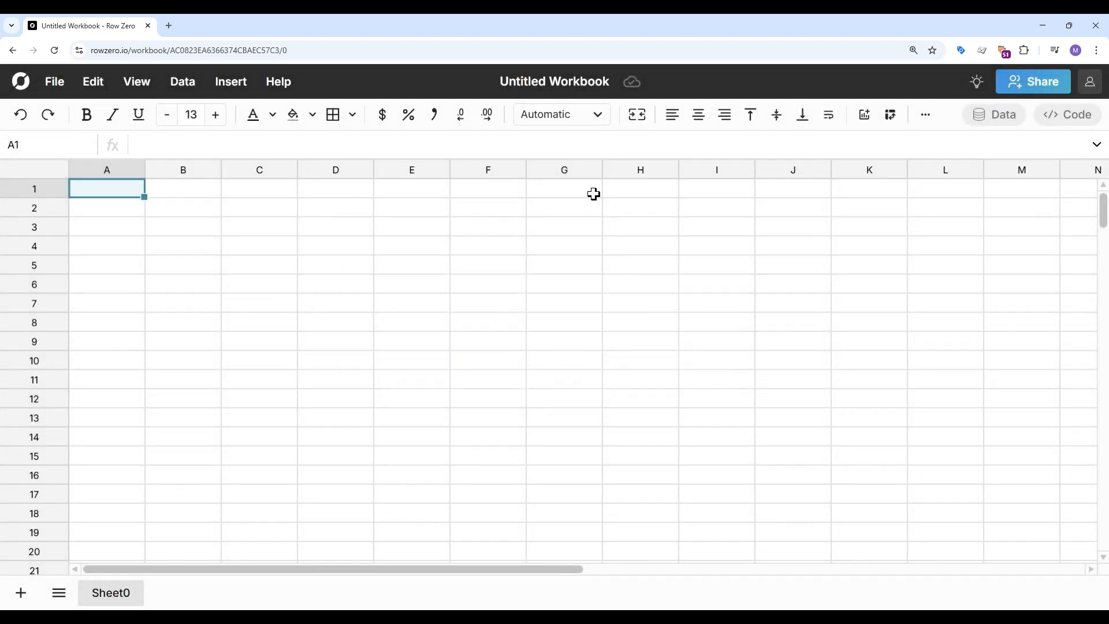
{"action": "left_click", "coordinate": [996, 117]}
{"action": "left_click", "coordinate": [853, 203]}
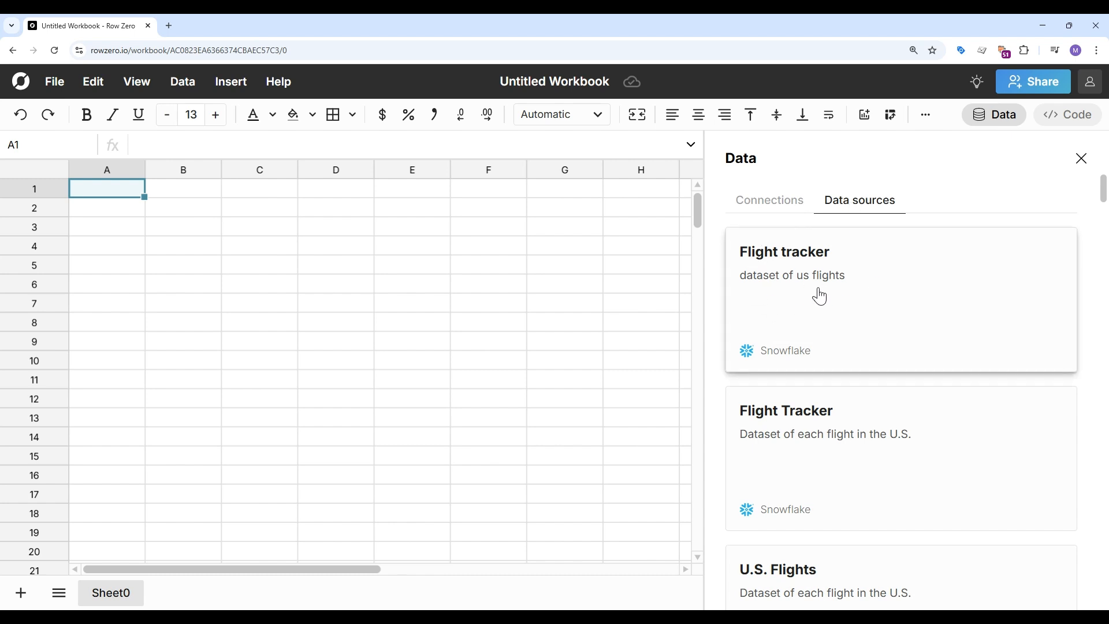
{"action": "left_click", "coordinate": [820, 297]}
{"action": "left_click", "coordinate": [748, 485]}
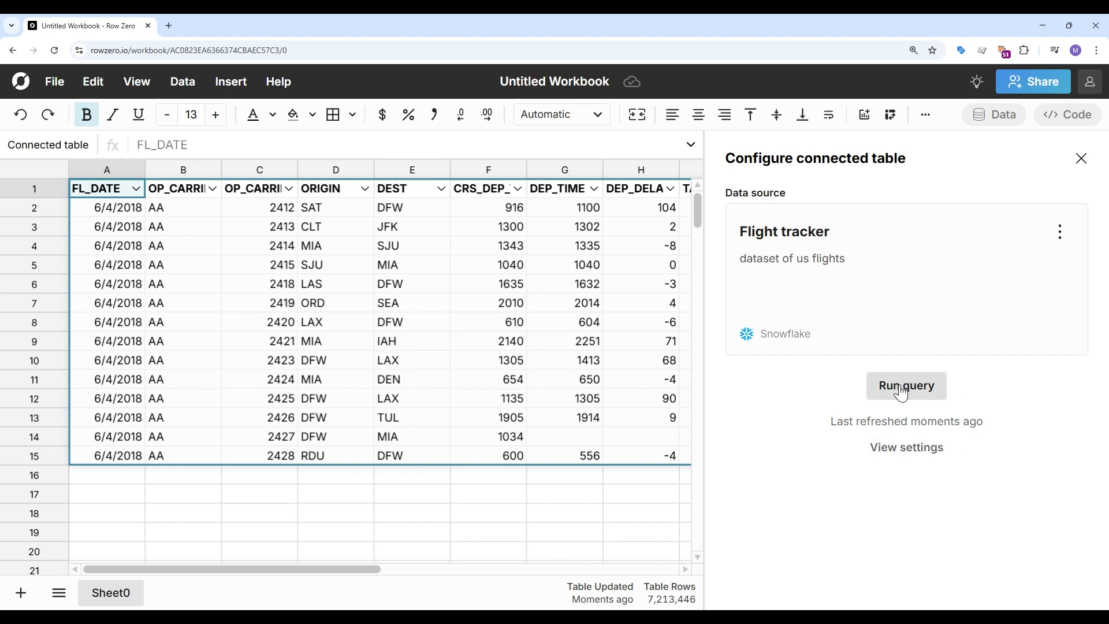
- Schedule the Flight tracker table to refresh daily at 6:00 am and close its configuration
{"action": "left_click", "coordinate": [906, 447]}
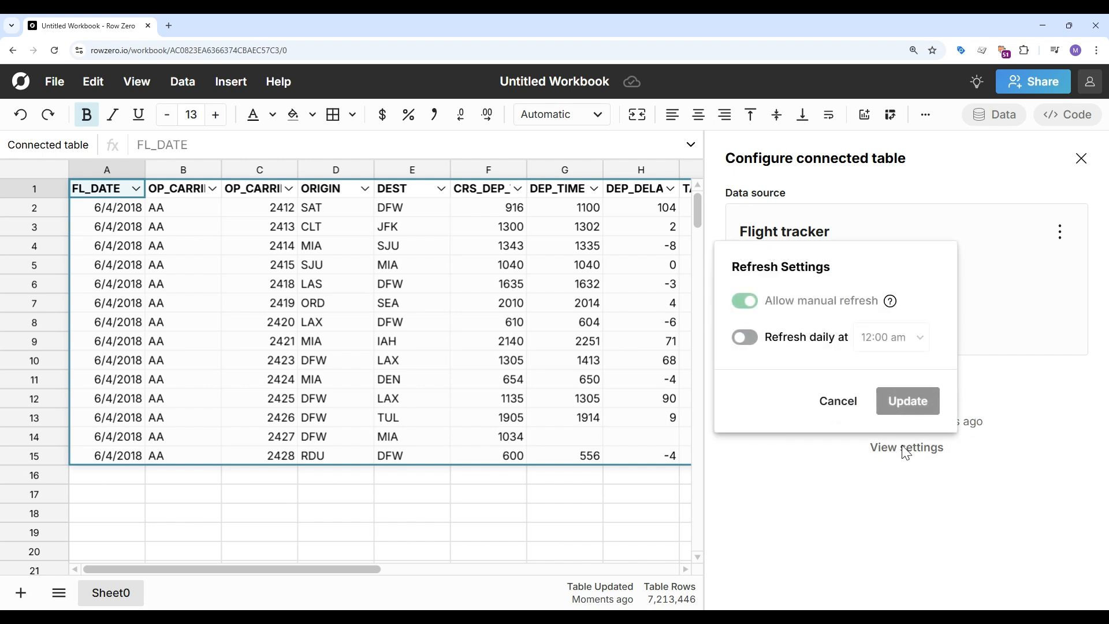
{"action": "left_click", "coordinate": [745, 348]}
{"action": "left_click", "coordinate": [883, 338]}
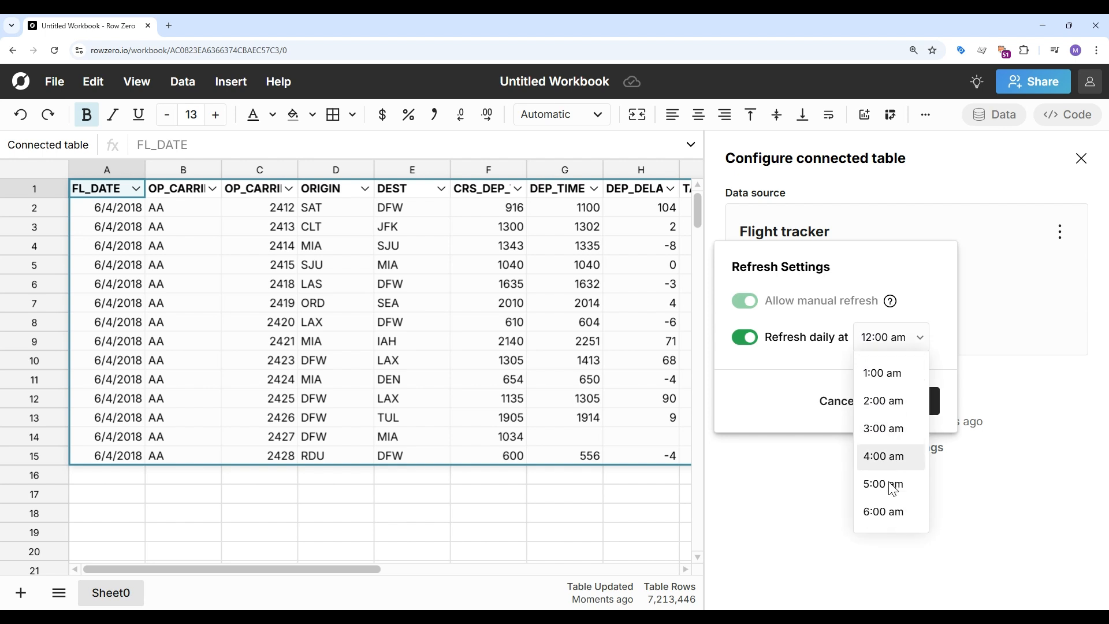
{"action": "left_click", "coordinate": [884, 511]}
{"action": "left_click", "coordinate": [911, 405]}
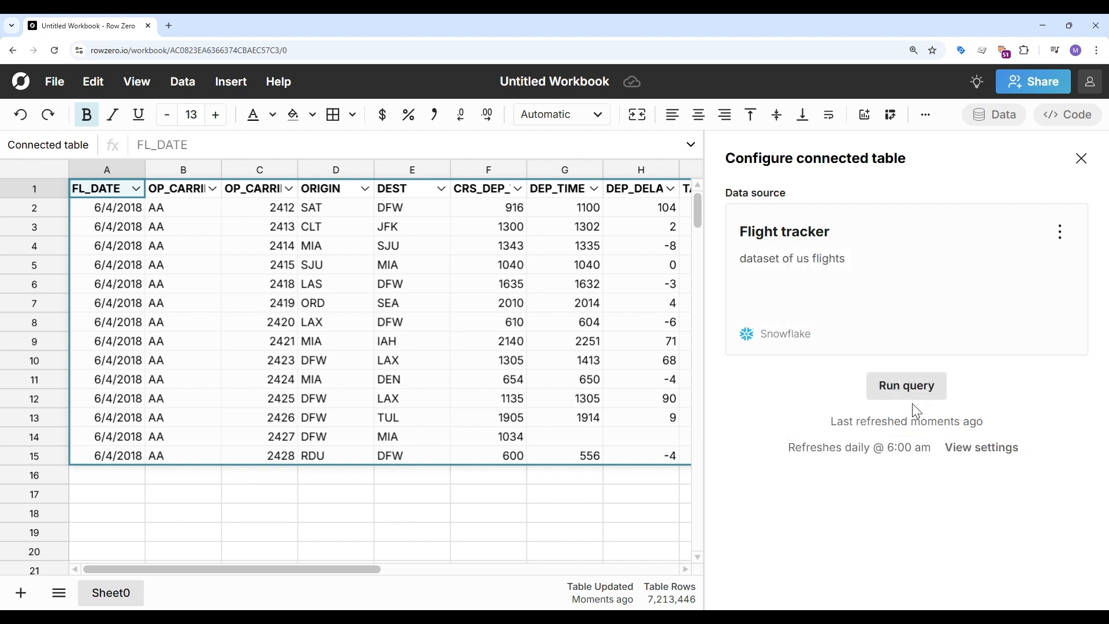
{"action": "left_click", "coordinate": [1081, 158]}
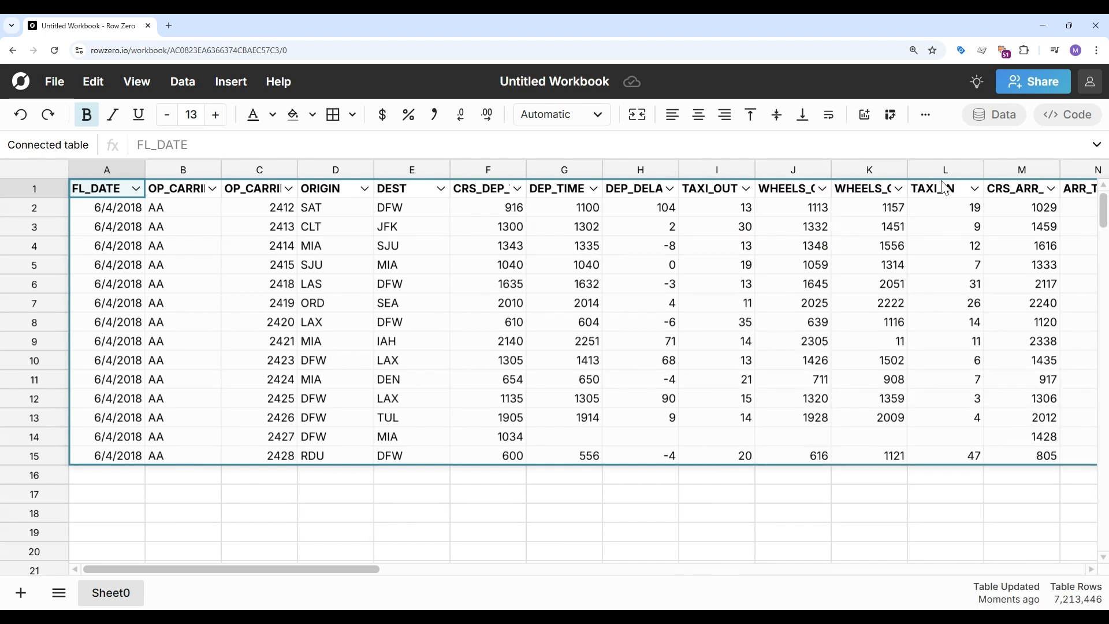
{"action": "left_click", "coordinate": [373, 289]}
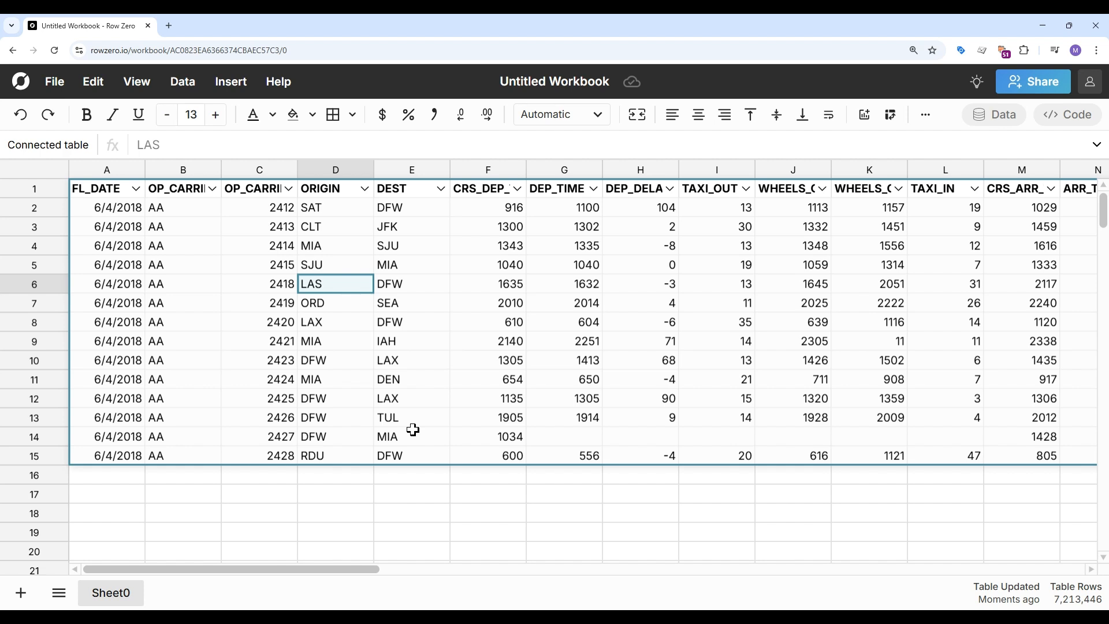
- In the Shared Data Sources Example workbook, create a text query variable "Departing Airport" for the connected table, allowing empty text
{"action": "left_click", "coordinate": [19, 55]}
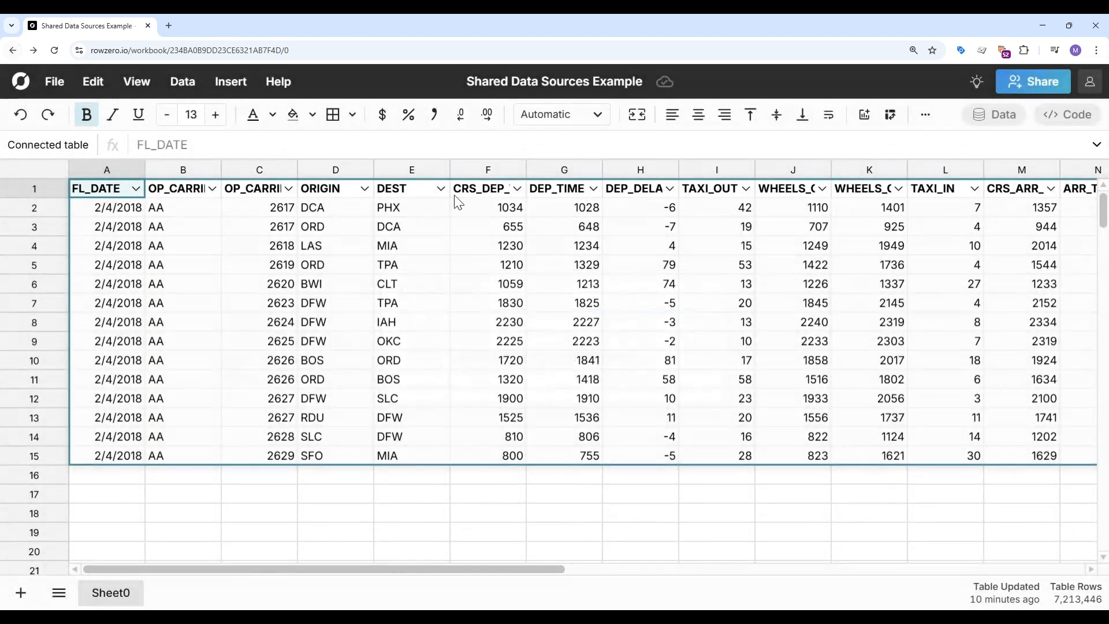
{"action": "left_click", "coordinate": [405, 304]}
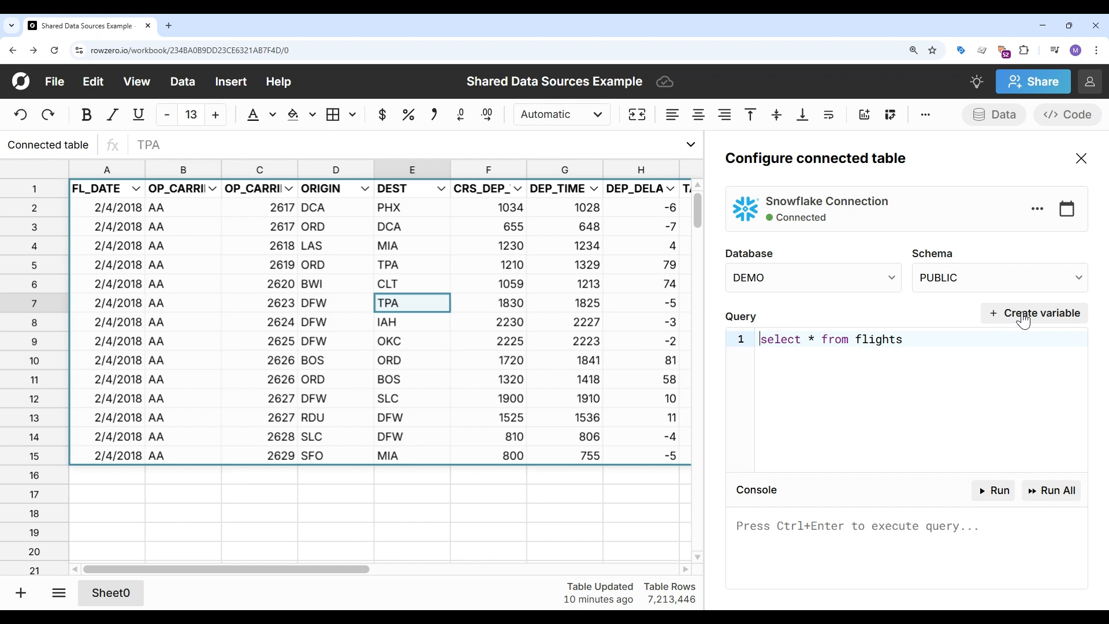
{"action": "left_click", "coordinate": [1024, 321]}
{"action": "left_click", "coordinate": [461, 225]}
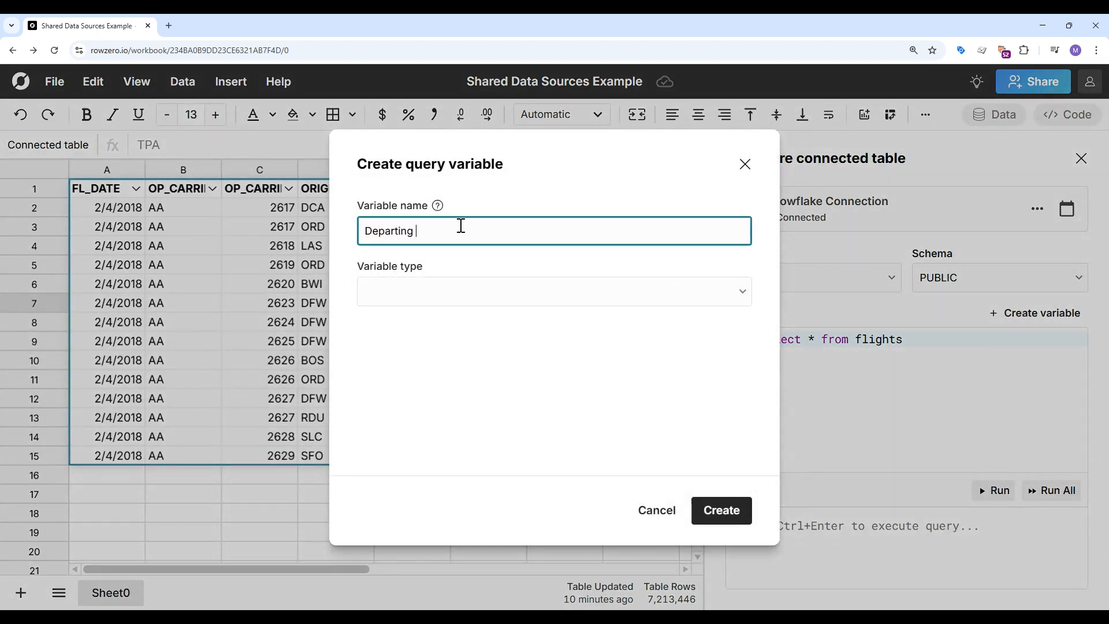
{"action": "left_click", "coordinate": [461, 290]}
{"action": "left_click", "coordinate": [426, 412]}
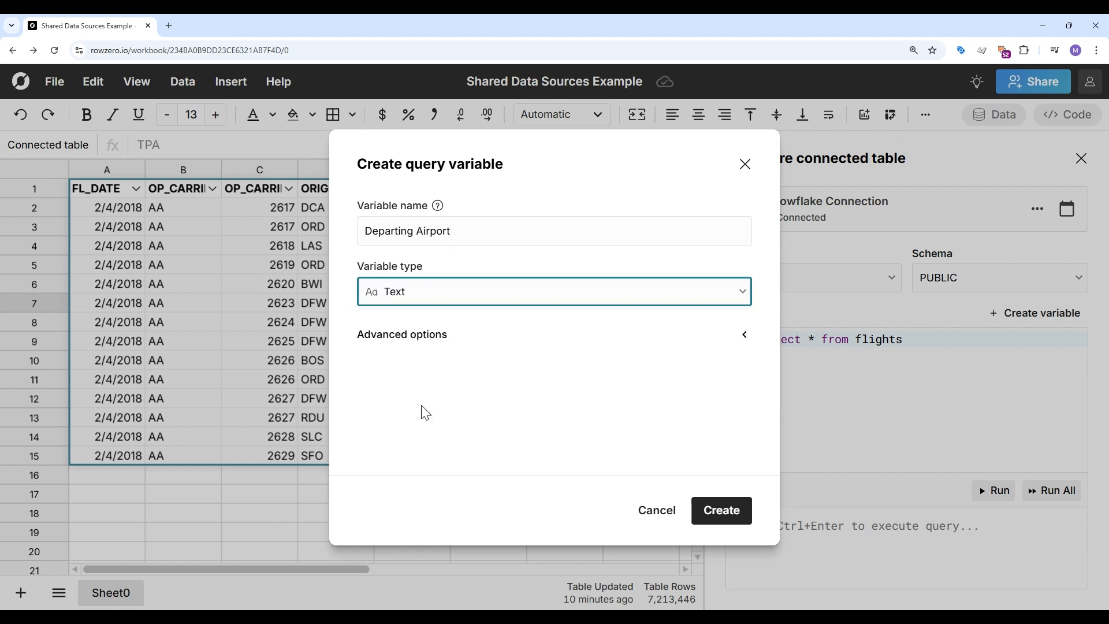
{"action": "left_click", "coordinate": [744, 339]}
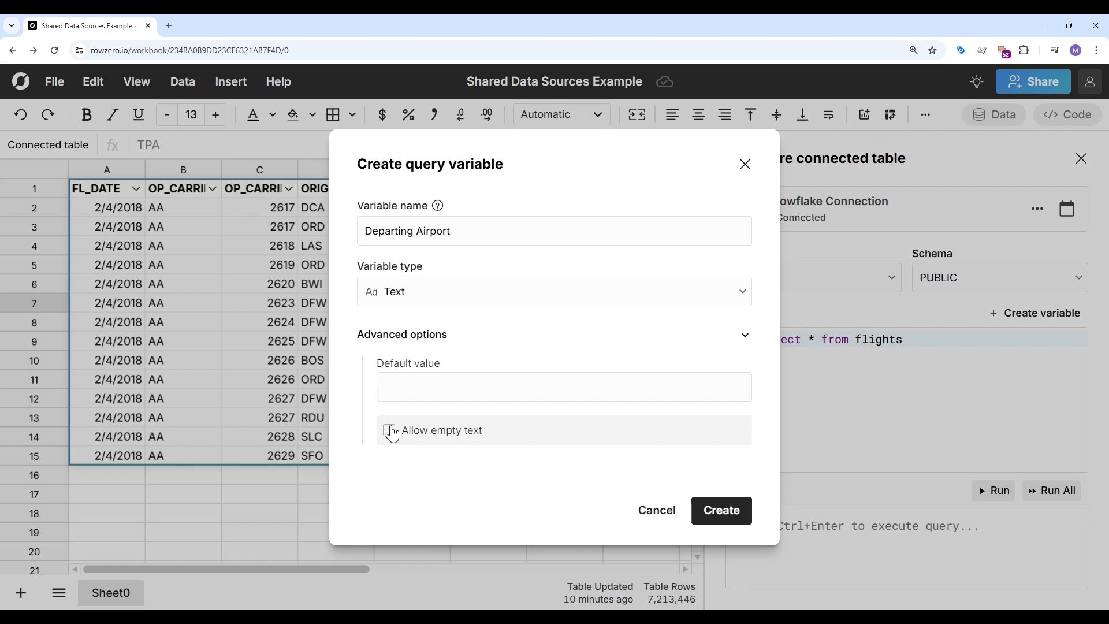
{"action": "left_click", "coordinate": [389, 430]}
{"action": "left_click", "coordinate": [710, 506]}
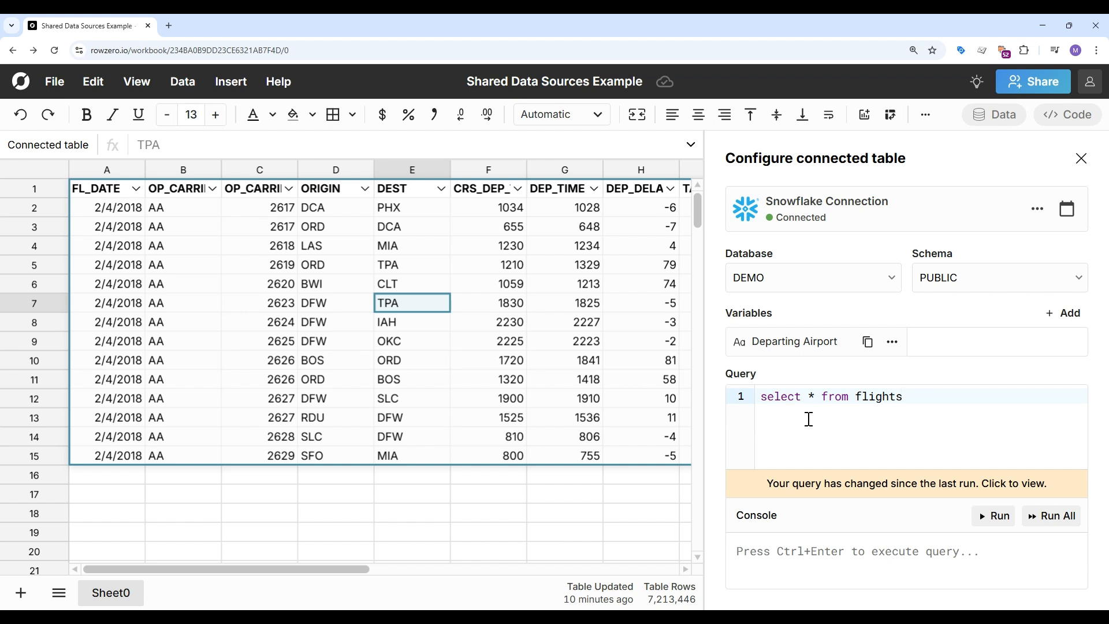
- Add the line "where origin = '{{Departing Airport}}' or '{{Departing Airport}}' = ''" to the flights query and run it
{"action": "key", "text": "Return"}
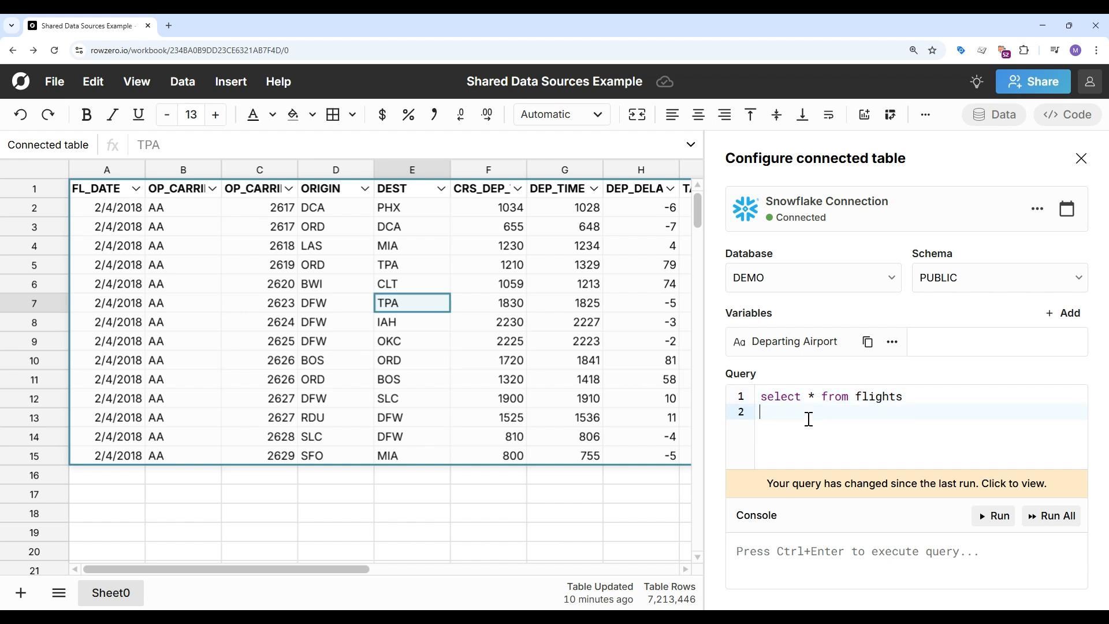
{"action": "key", "text": "ctrl+v"}
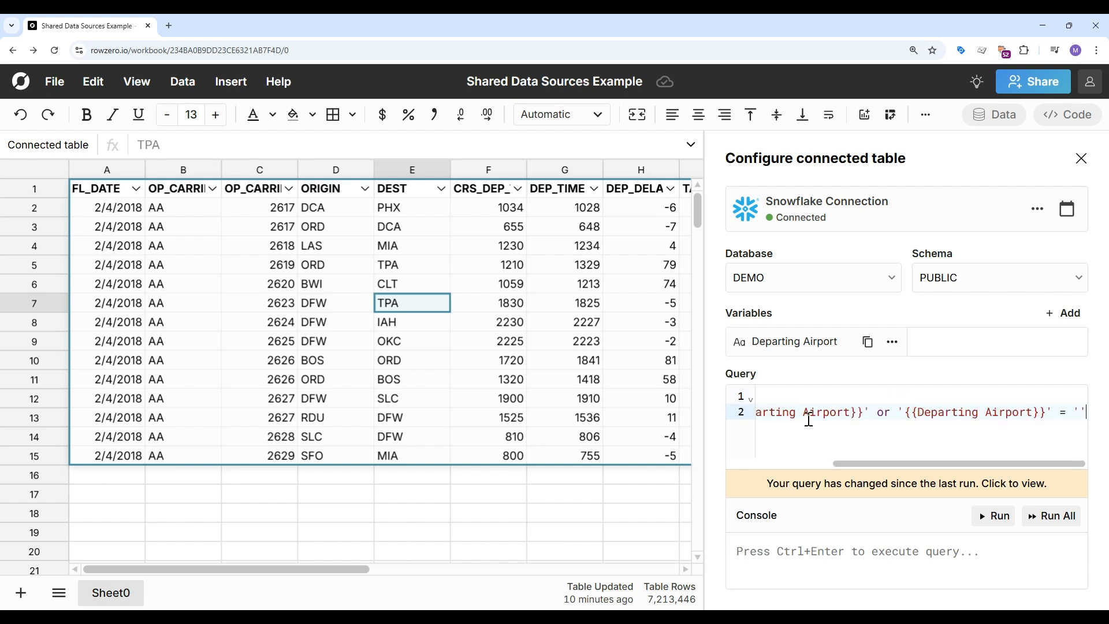
{"action": "scroll", "coordinate": [808, 420], "scroll_direction": "left", "scroll_amount": 3}
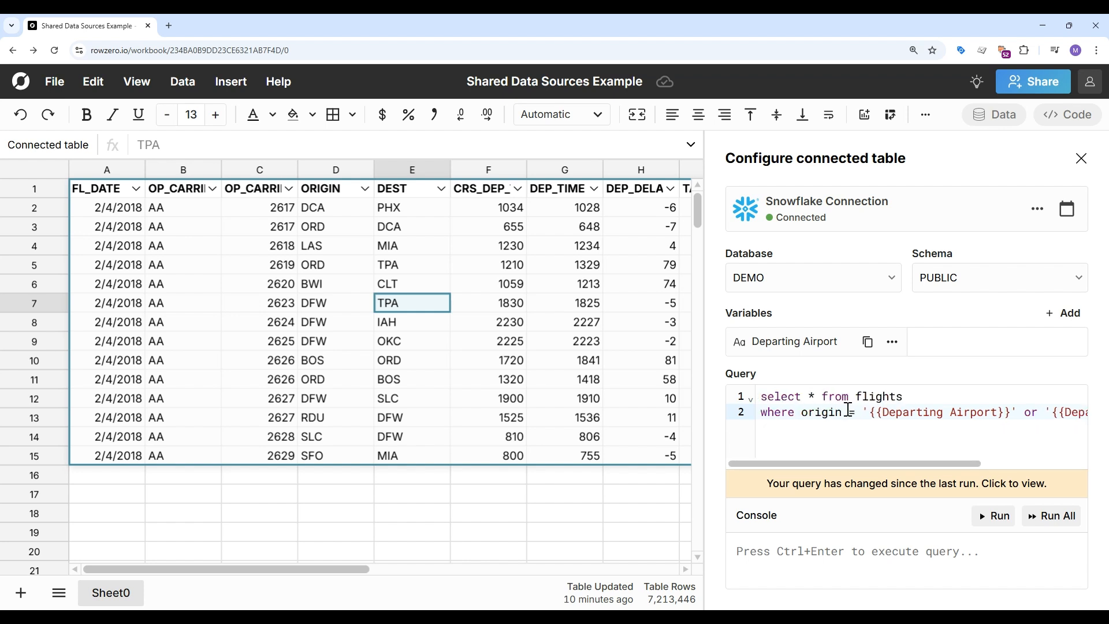
{"action": "scroll", "coordinate": [861, 410], "scroll_direction": "right", "scroll_amount": 3}
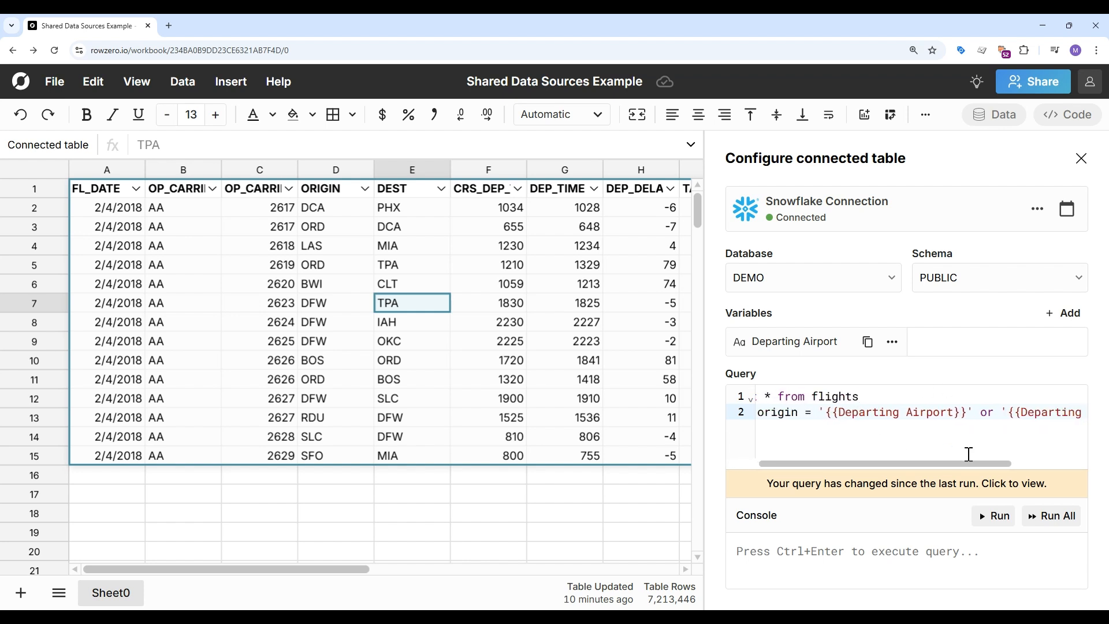
{"action": "scroll", "coordinate": [1030, 412], "scroll_direction": "right", "scroll_amount": 5}
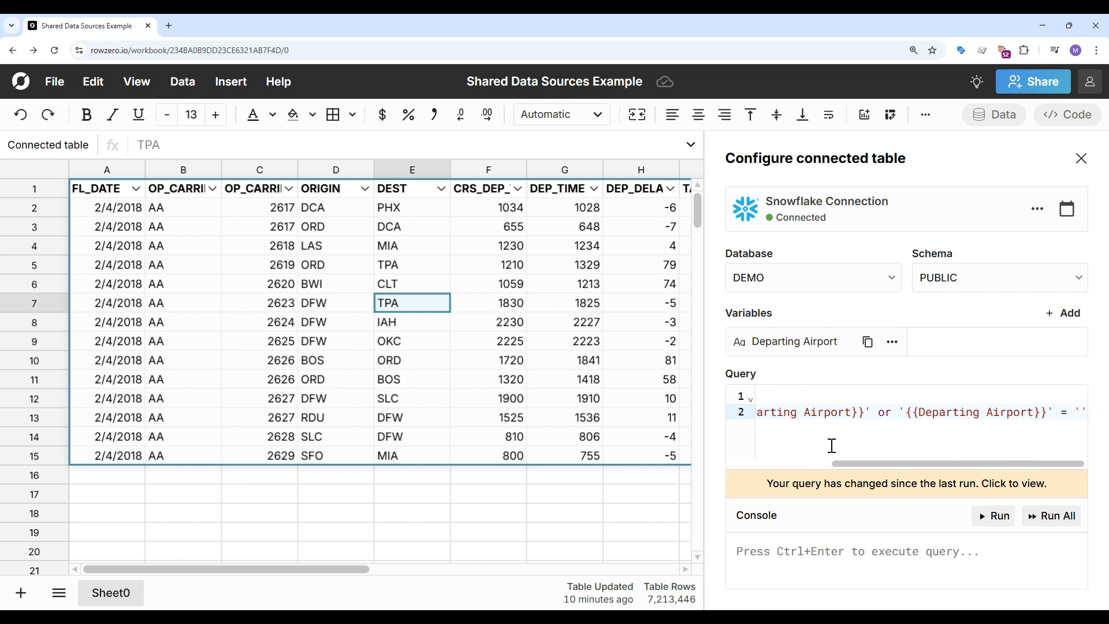
{"action": "scroll", "coordinate": [841, 413], "scroll_direction": "left", "scroll_amount": 5}
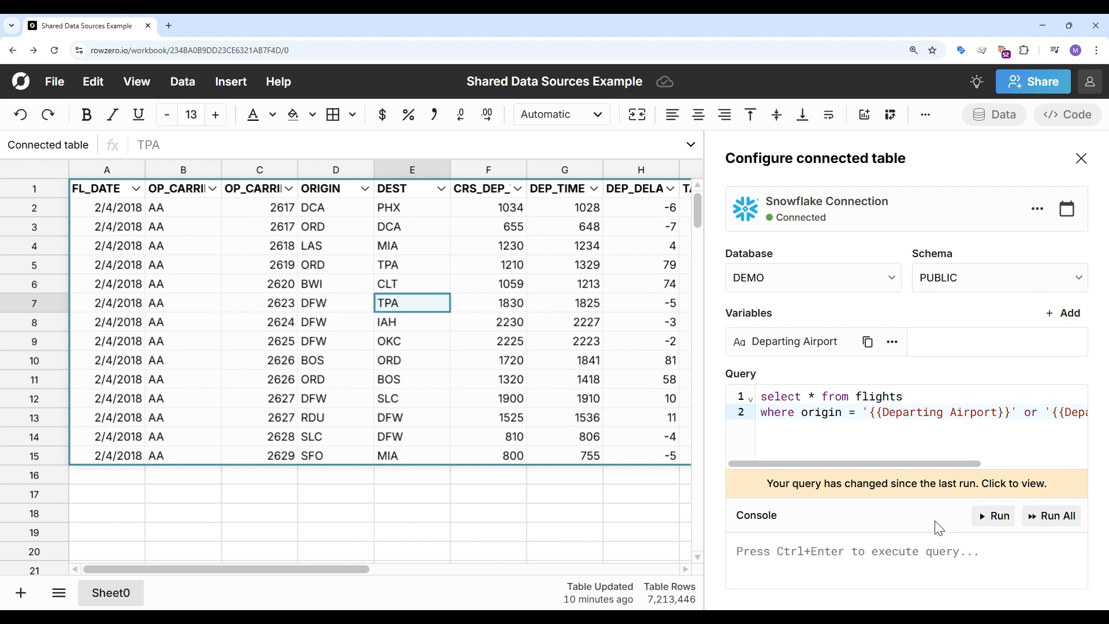
{"action": "left_click", "coordinate": [999, 517]}
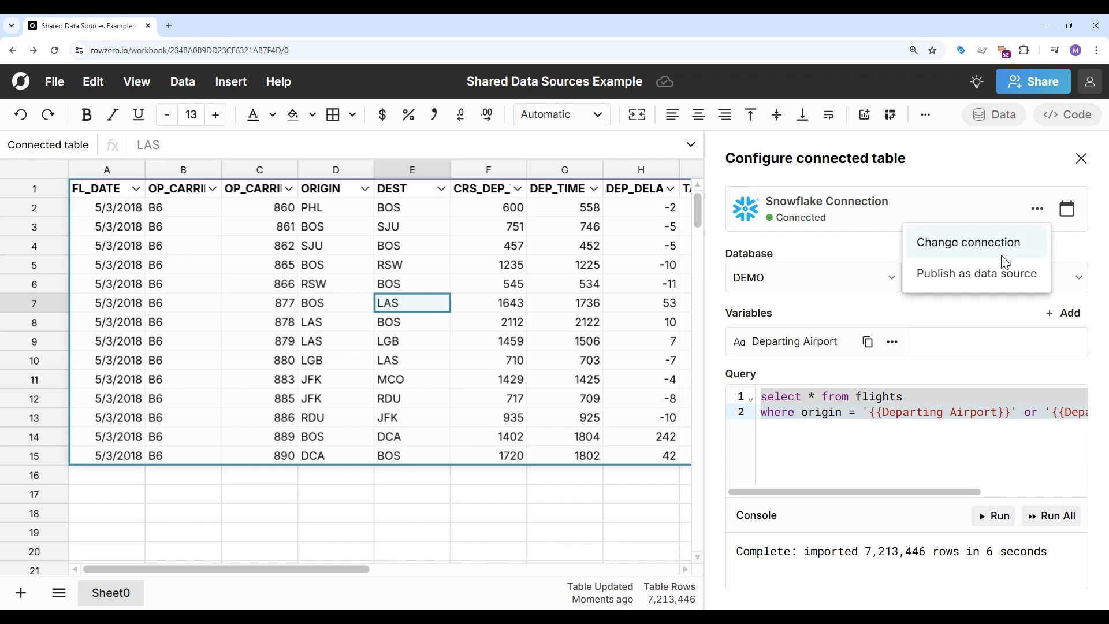
- Start publishing the flights query as a new data source and accept its query details with the Departing Airport variable
{"action": "left_click", "coordinate": [996, 274]}
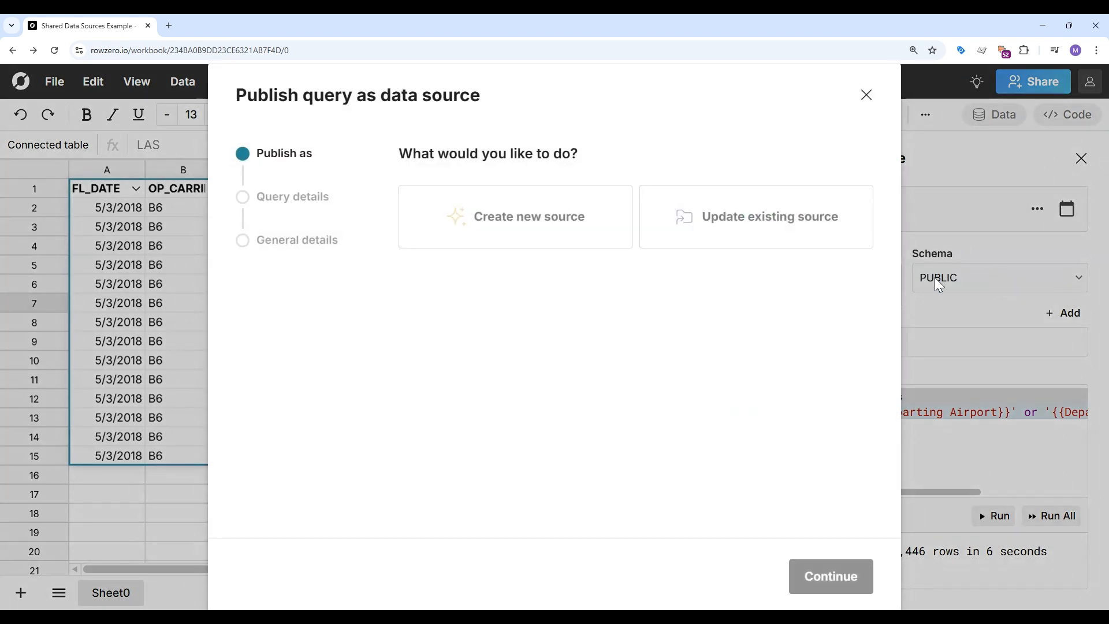
{"action": "left_click", "coordinate": [439, 228]}
{"action": "left_click", "coordinate": [835, 577]}
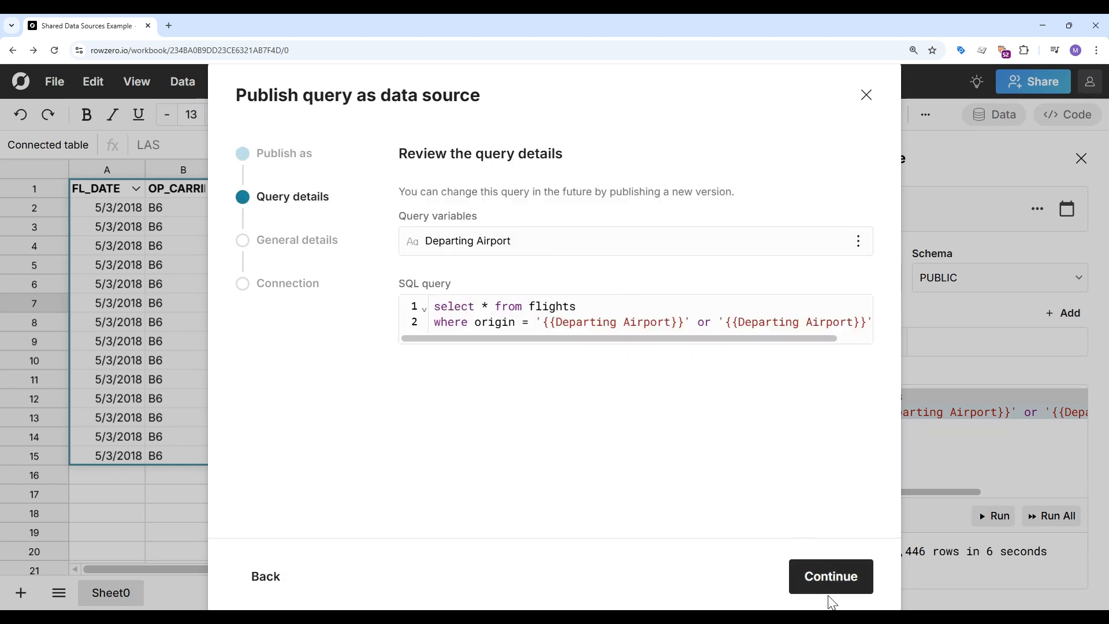
{"action": "left_click", "coordinate": [830, 579]}
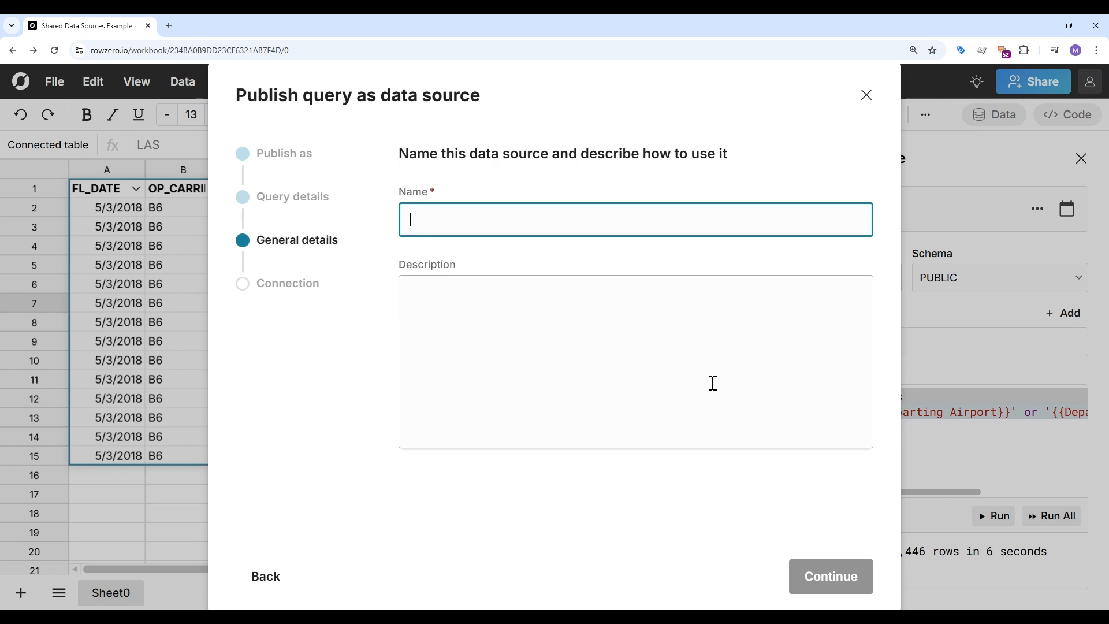
- Name the data source "flight tracker with filter", describe it as "us flights", and create it on the Snowflake connection
{"action": "type", "text": "flight tracker with fi"}
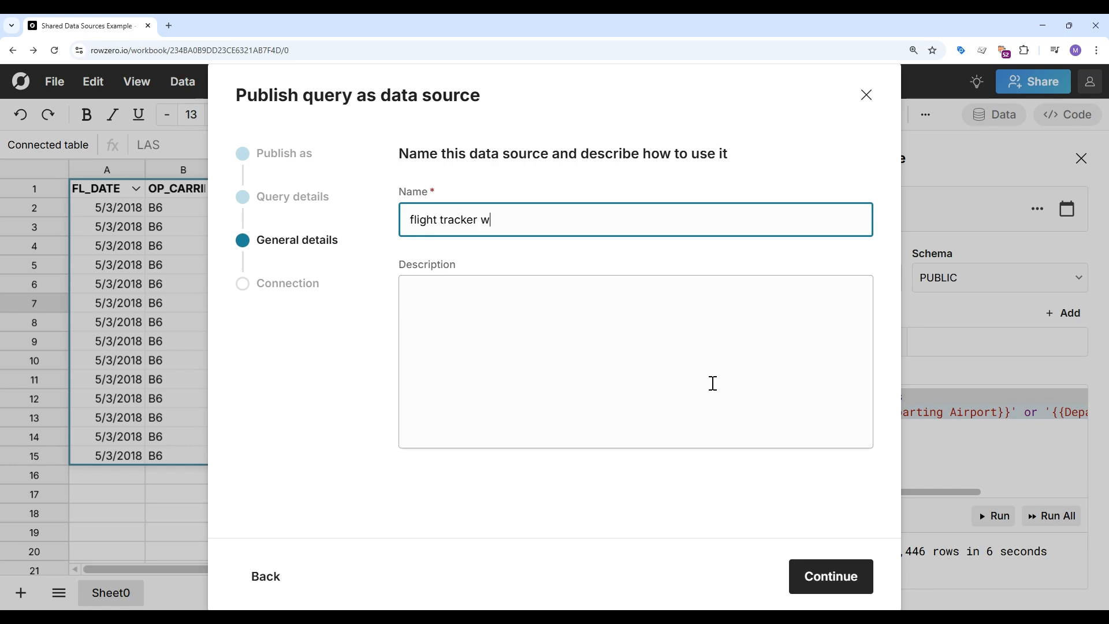
{"action": "key", "text": "BackSpace"}
{"action": "type", "text": "ilter"}
{"action": "left_click", "coordinate": [697, 367]}
{"action": "type", "text": "us flights"}
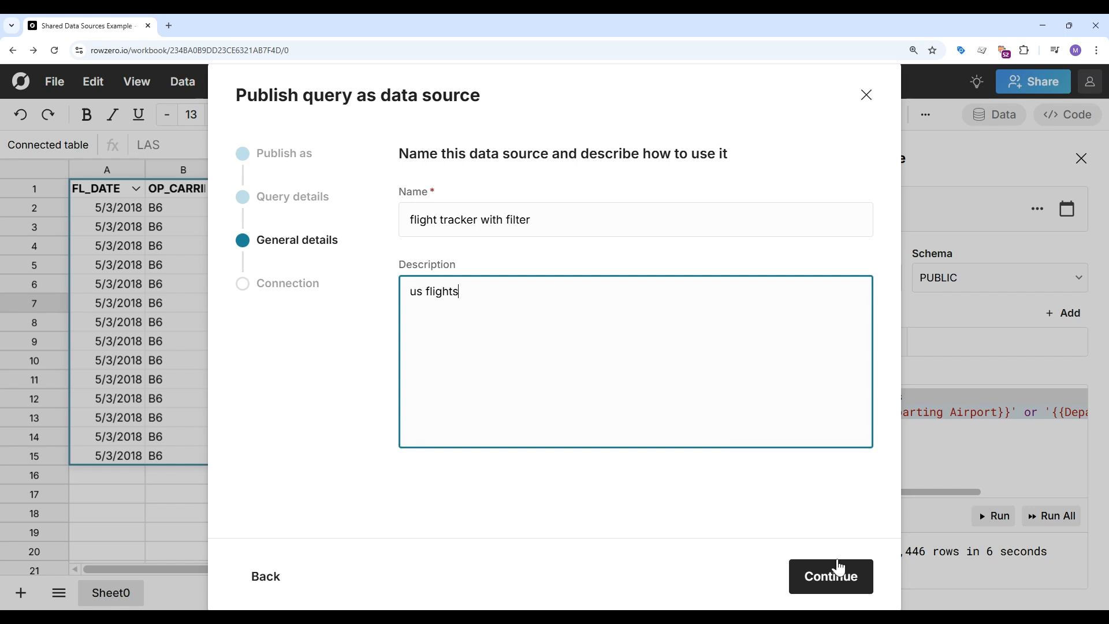
{"action": "left_click", "coordinate": [834, 576]}
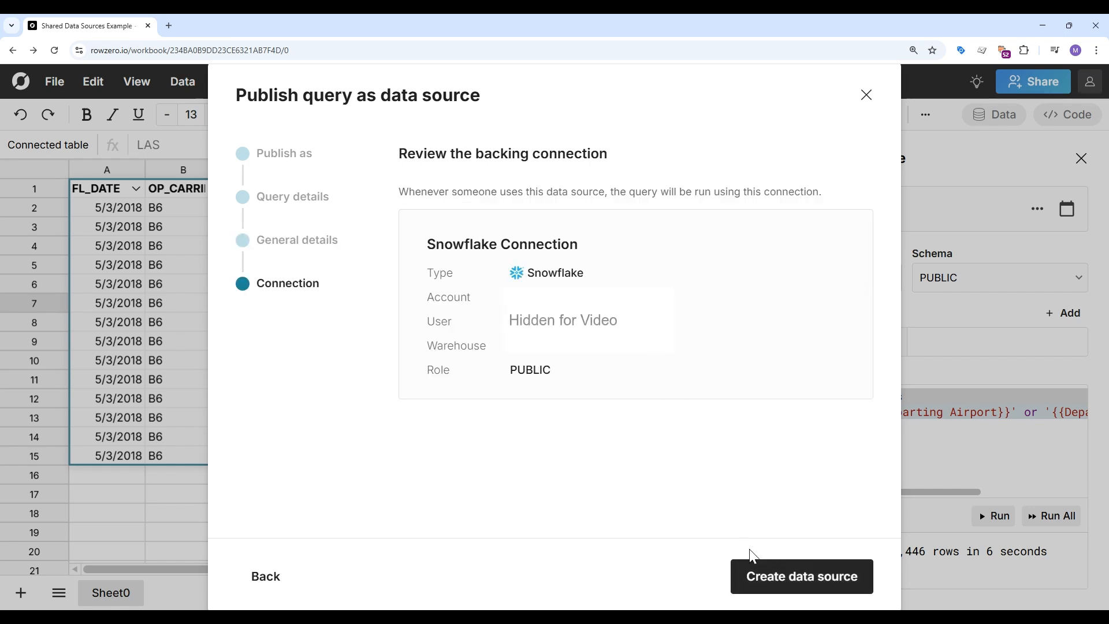
{"action": "left_click", "coordinate": [774, 582]}
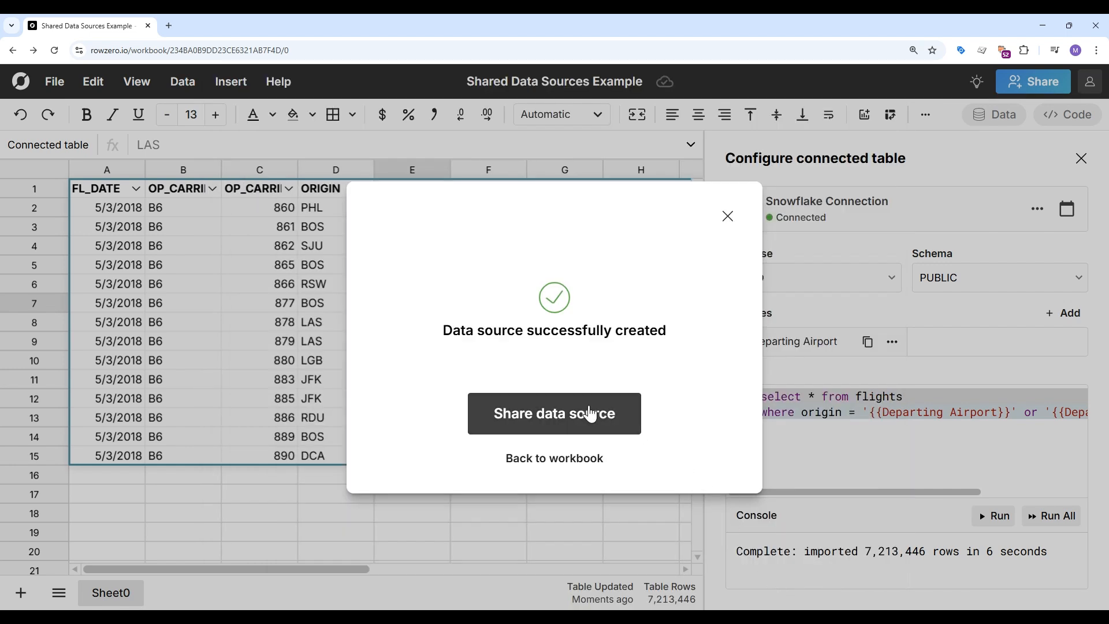
- Share the "flight tracker with filter" data source with a colleague and confirm the e-mailed invitation with User access
{"action": "left_click", "coordinate": [583, 416]}
{"action": "type", "text": "mark"}
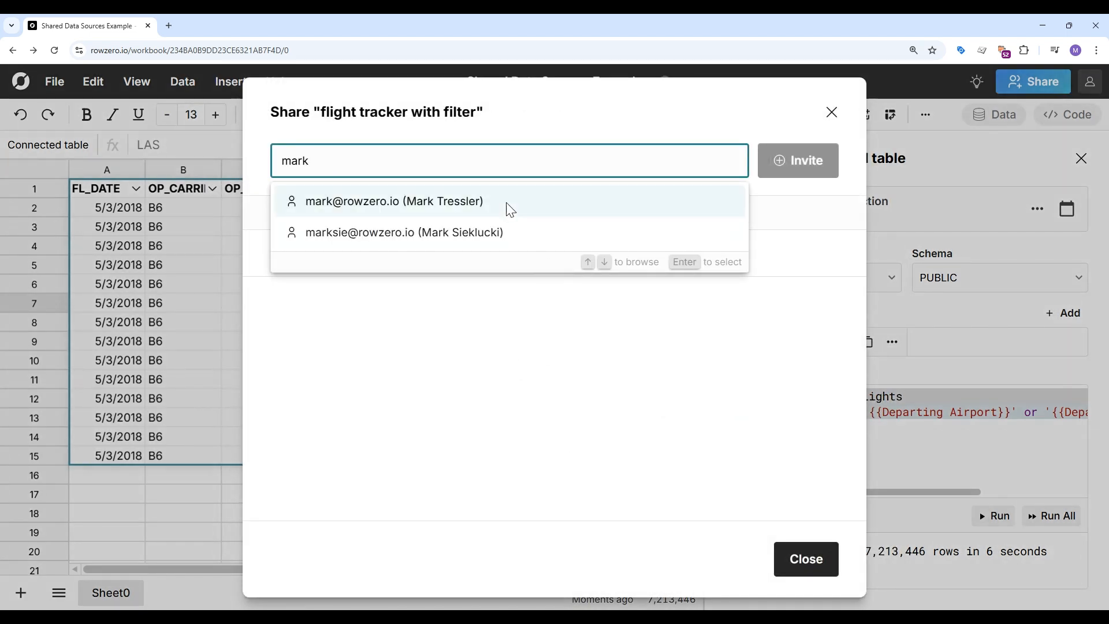
{"action": "left_click", "coordinate": [503, 208]}
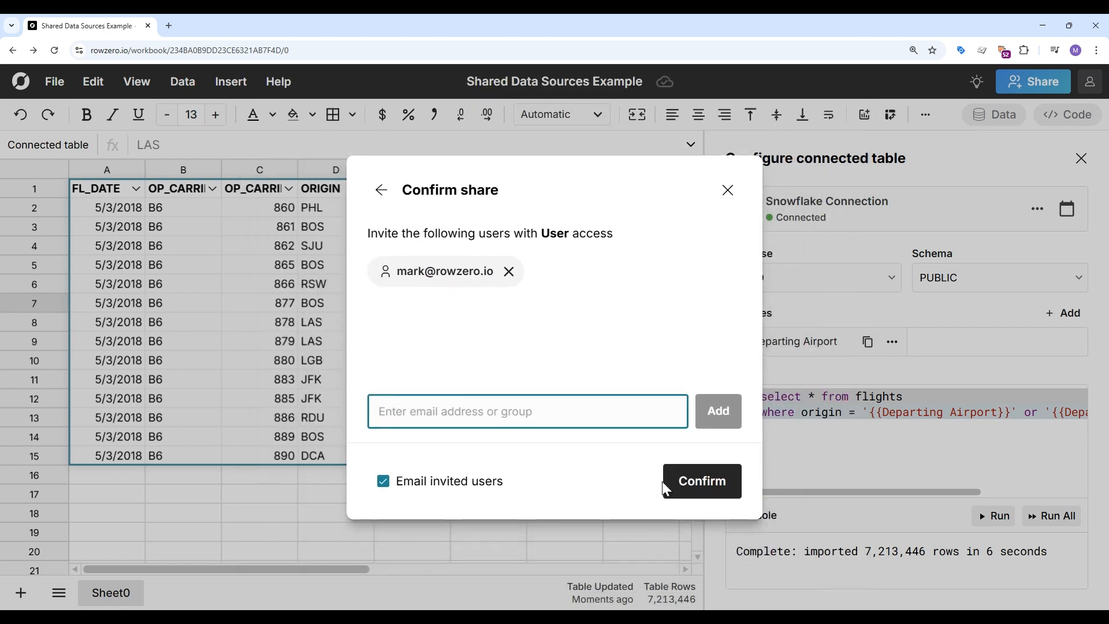
{"action": "left_click", "coordinate": [677, 489]}
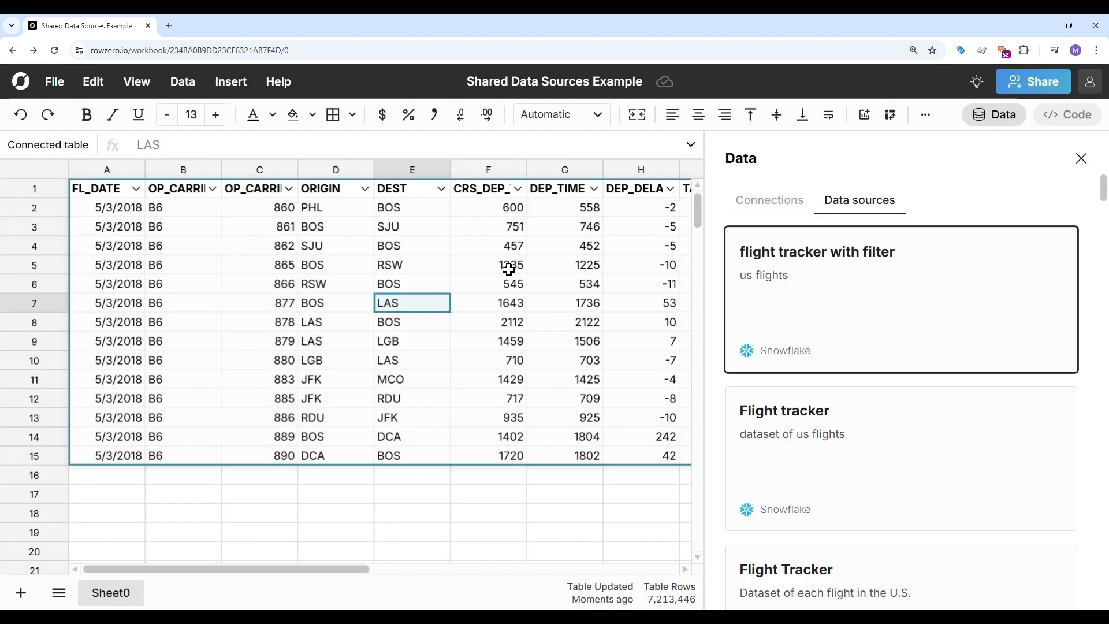
- Create a new workbook and load "flight tracker with filter" into Sheet0!A1 with Departing Airport set to SFO
{"action": "left_click", "coordinate": [58, 81]}
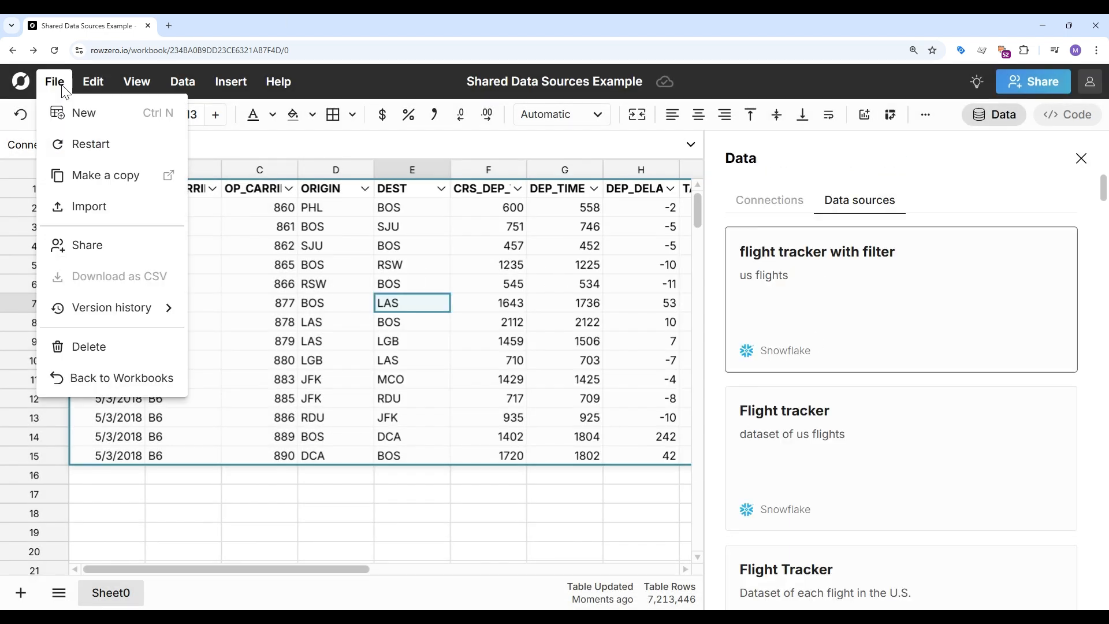
{"action": "left_click", "coordinate": [80, 116]}
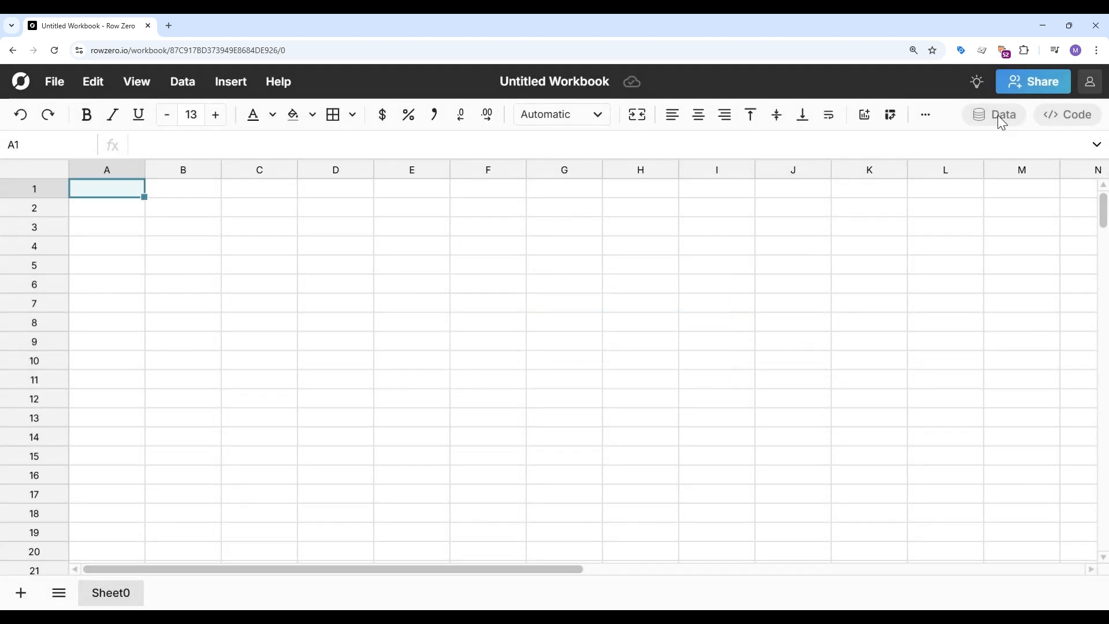
{"action": "left_click", "coordinate": [996, 116]}
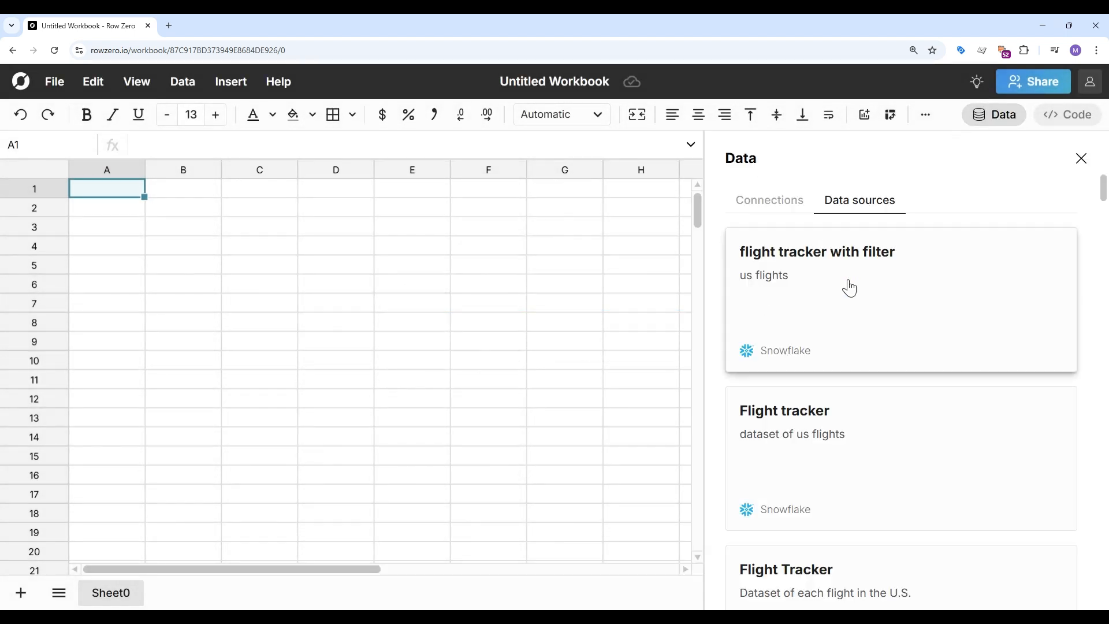
{"action": "left_click", "coordinate": [850, 287]}
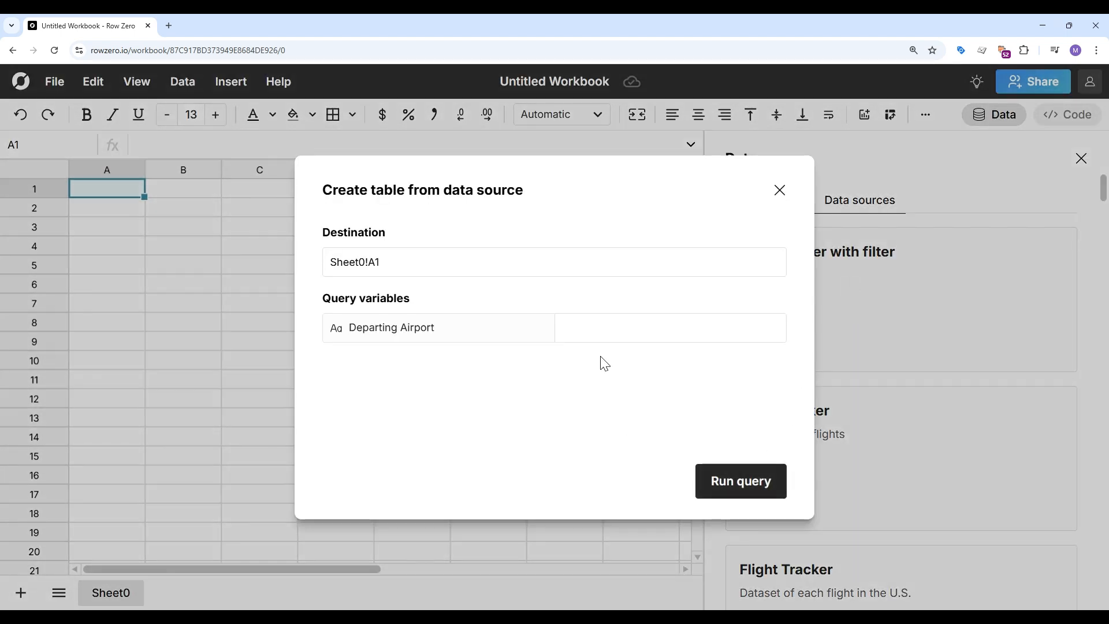
{"action": "left_click", "coordinate": [596, 337]}
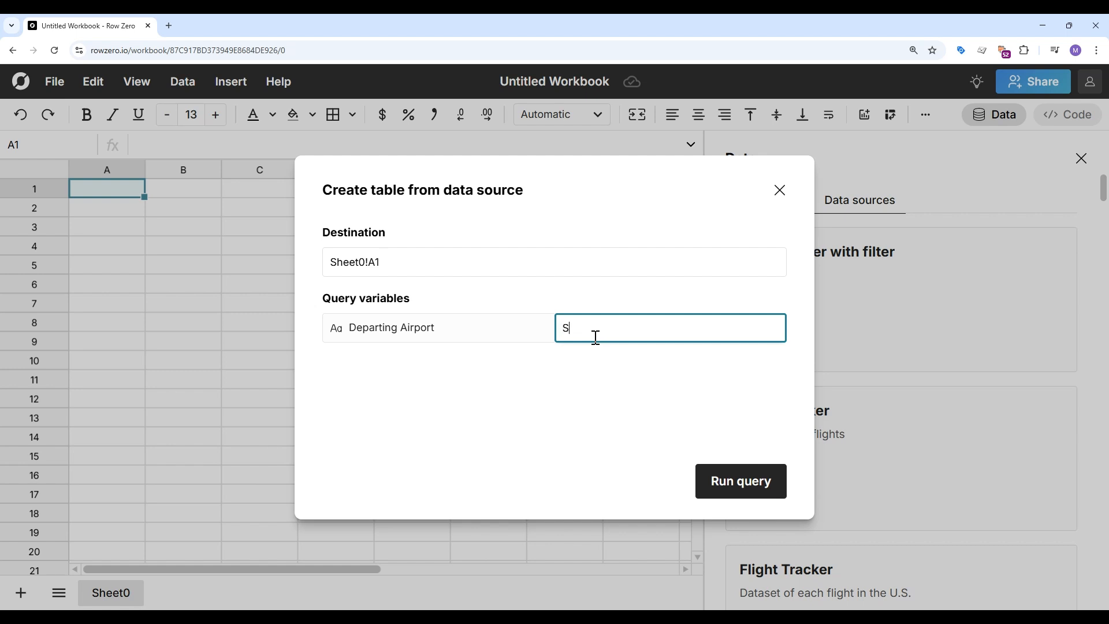
{"action": "left_click", "coordinate": [732, 480]}
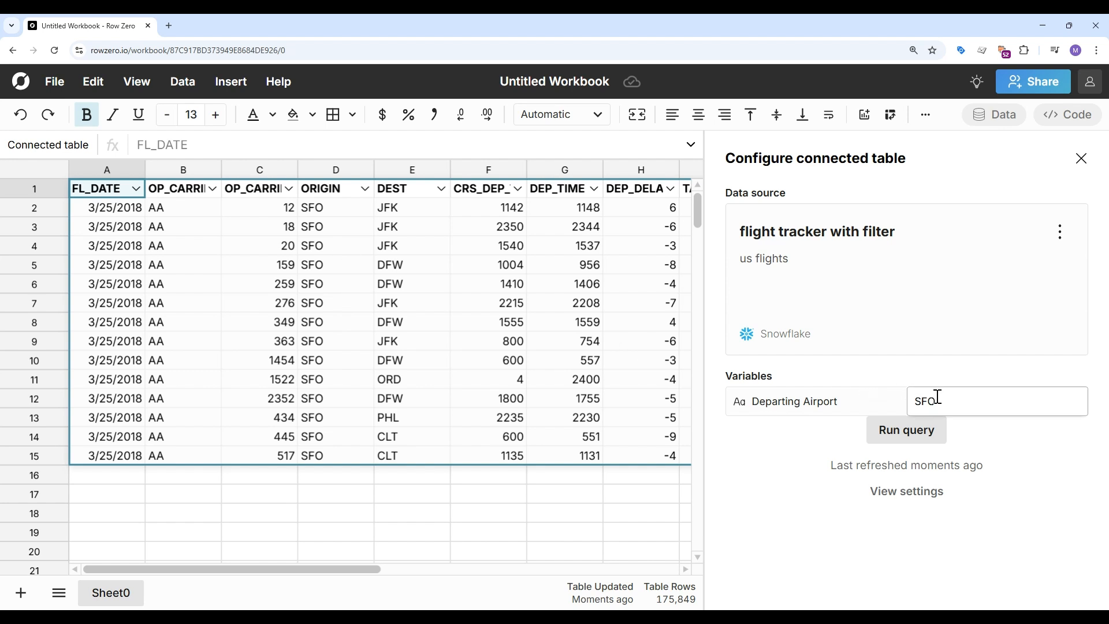
- Set the Departing Airport variable to LAX, rerun the query, and check the table's refresh settings without changing them
{"action": "left_click_drag", "start_coordinate": [935, 400], "coordinate": [911, 401]}
{"action": "type", "text": "LAX"}
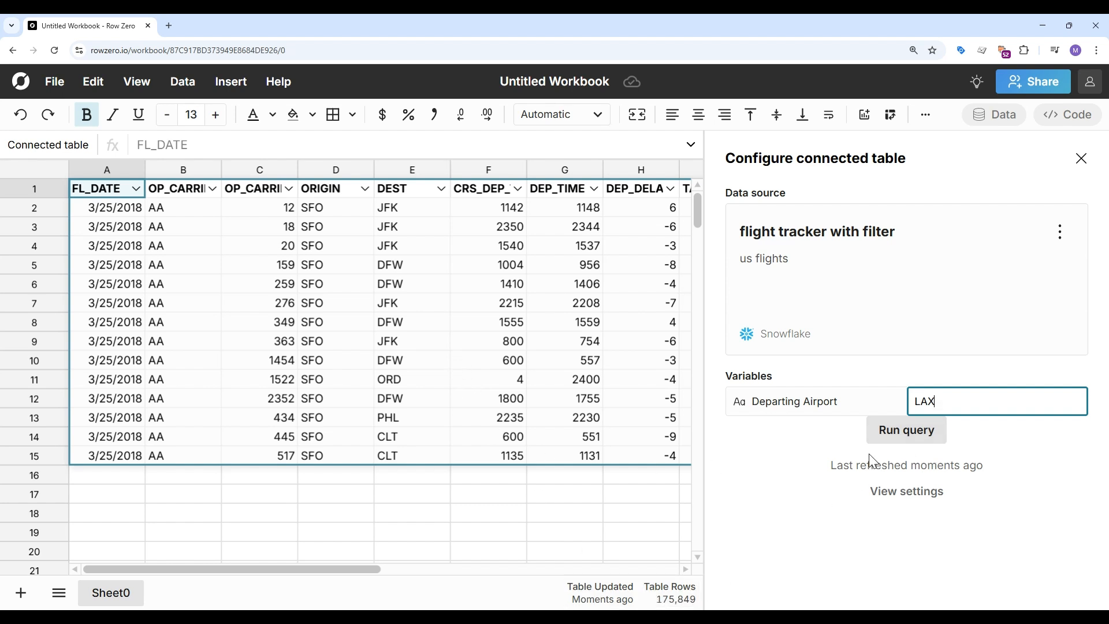
{"action": "left_click", "coordinate": [890, 438]}
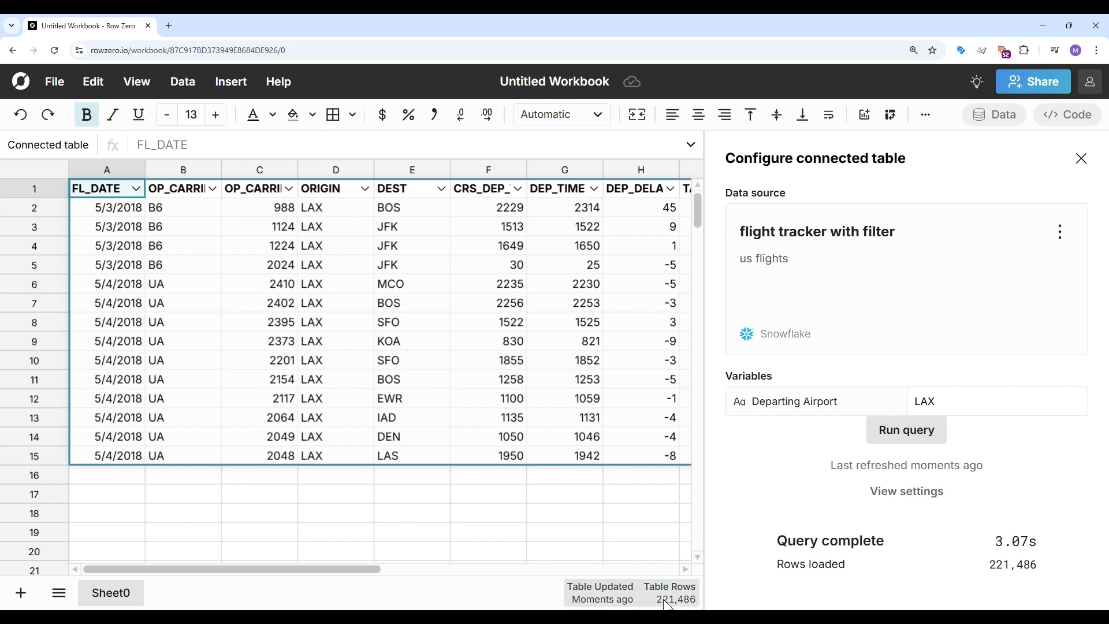
{"action": "left_click", "coordinate": [920, 503]}
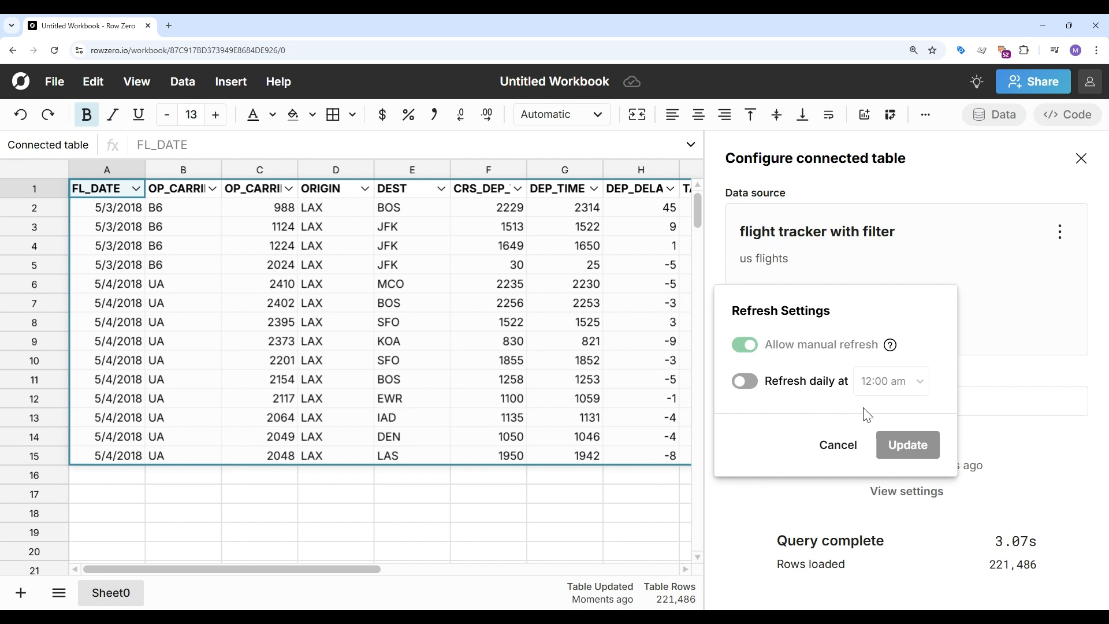
{"action": "left_click", "coordinate": [837, 445]}
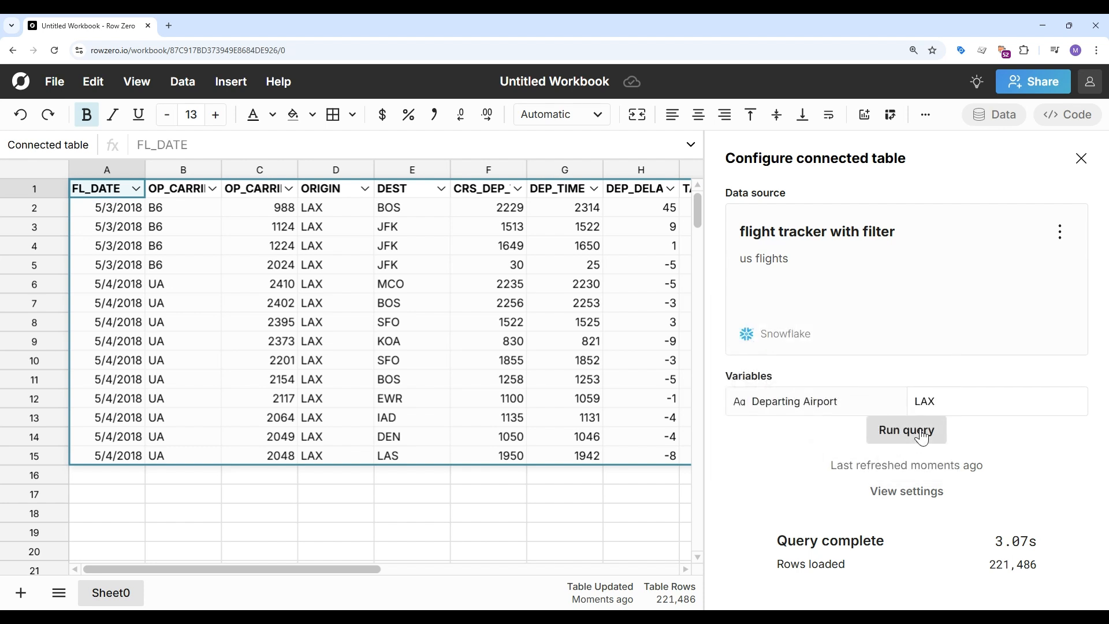